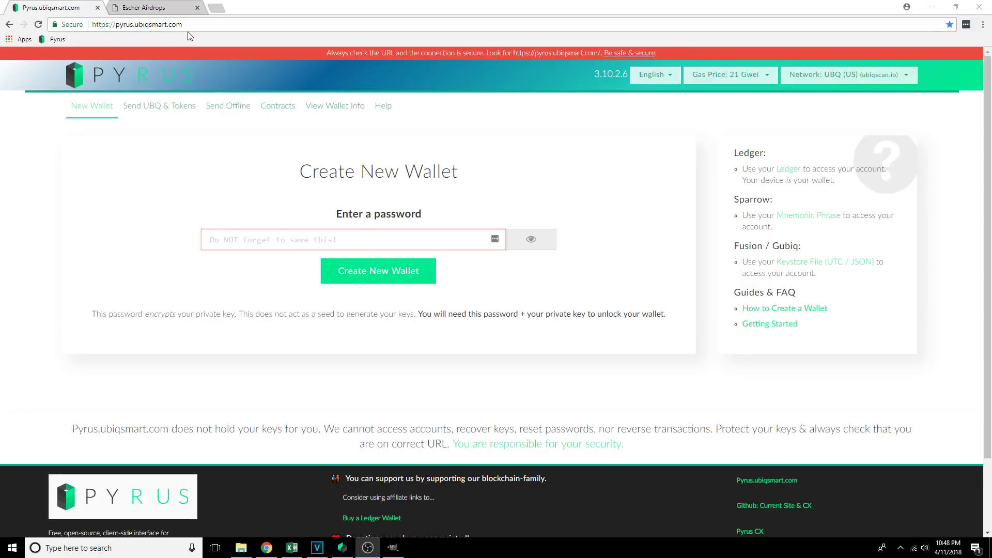
# Step: Highlight the Pyrus site's web address to verify it
pyautogui.moveTo(182, 25); pyautogui.dragTo(116, 26)
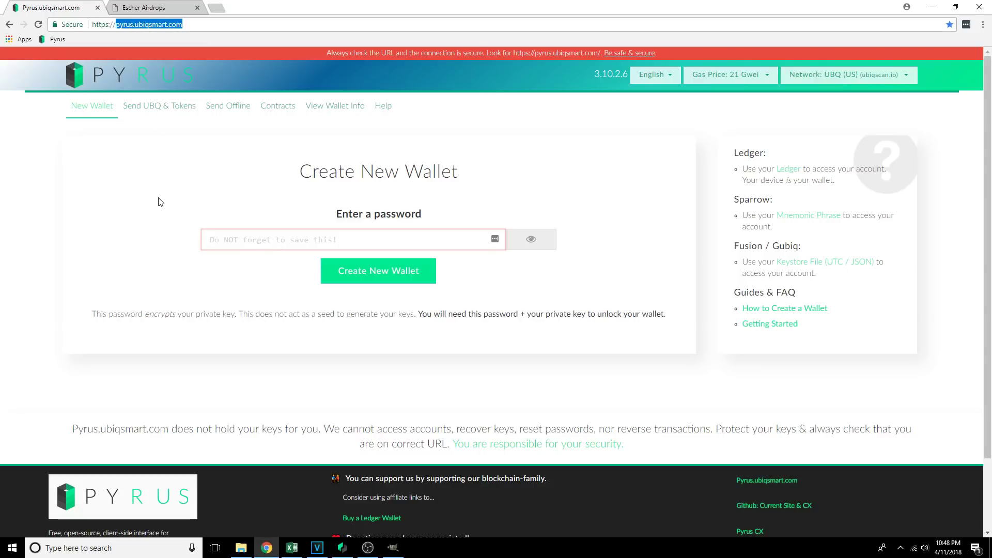
pyautogui.click(263, 182)
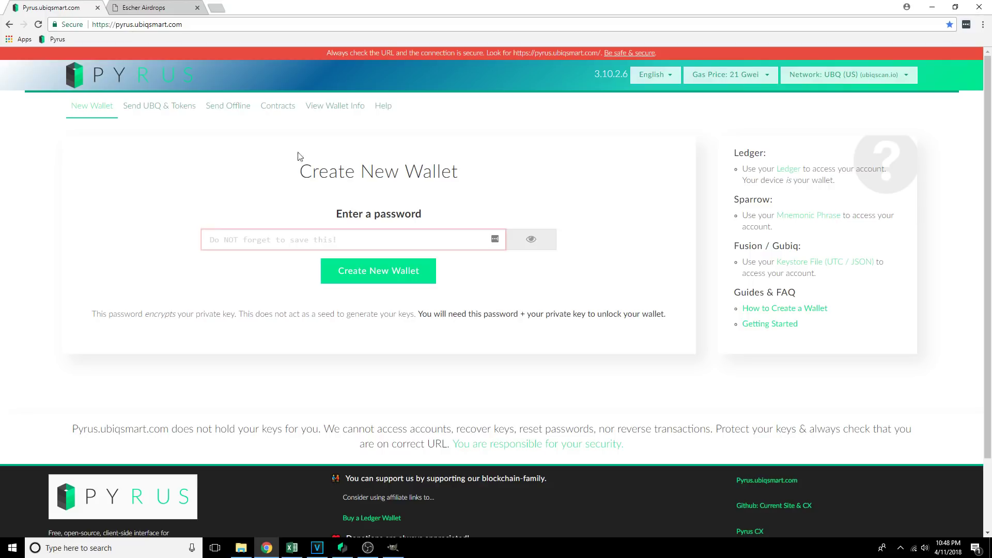
pyautogui.click(329, 110)
# Step: Open Send UBQ & Tokens and choose Keystore File (UTC / JSON) as the access method
pyautogui.click(170, 111)
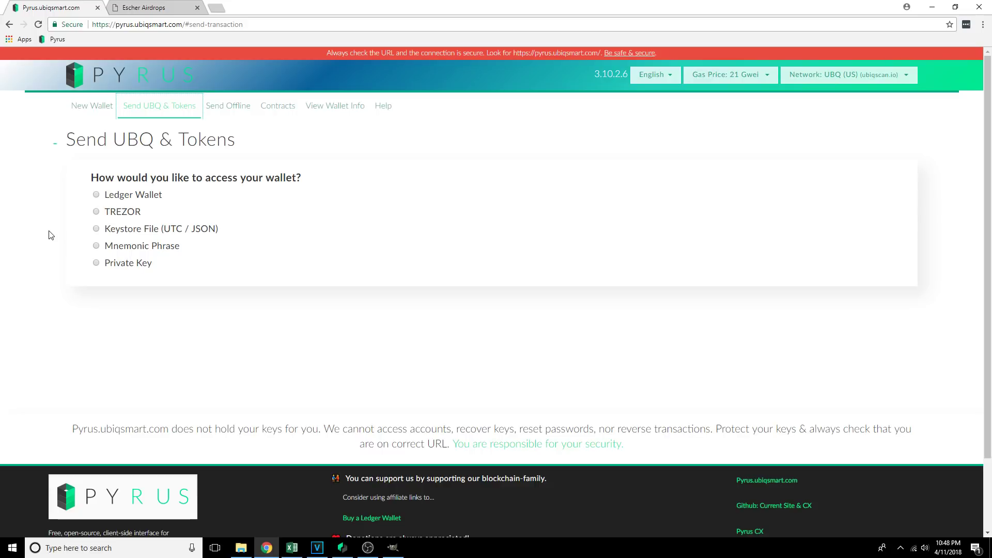
pyautogui.click(97, 230)
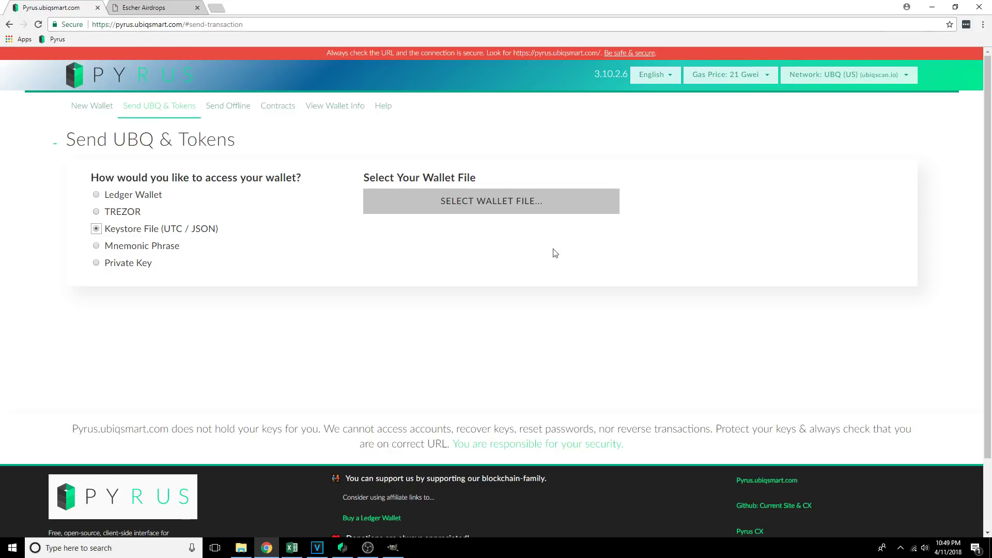
pyautogui.click(462, 208)
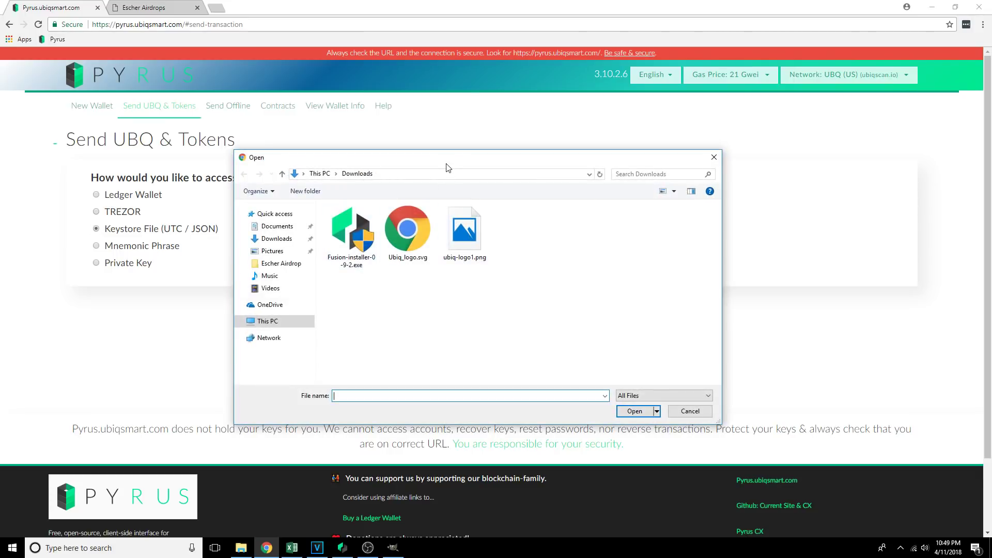
# Step: Point the file chooser at %appdata% to reach the AppData › Roaming folder
pyautogui.moveTo(446, 157); pyautogui.dragTo(447, 140)
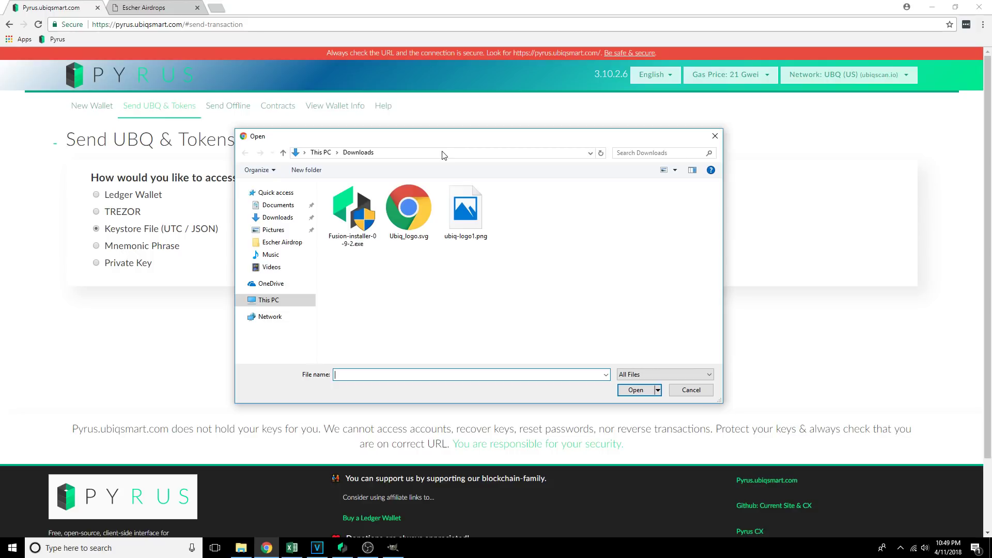
pyautogui.click(445, 152)
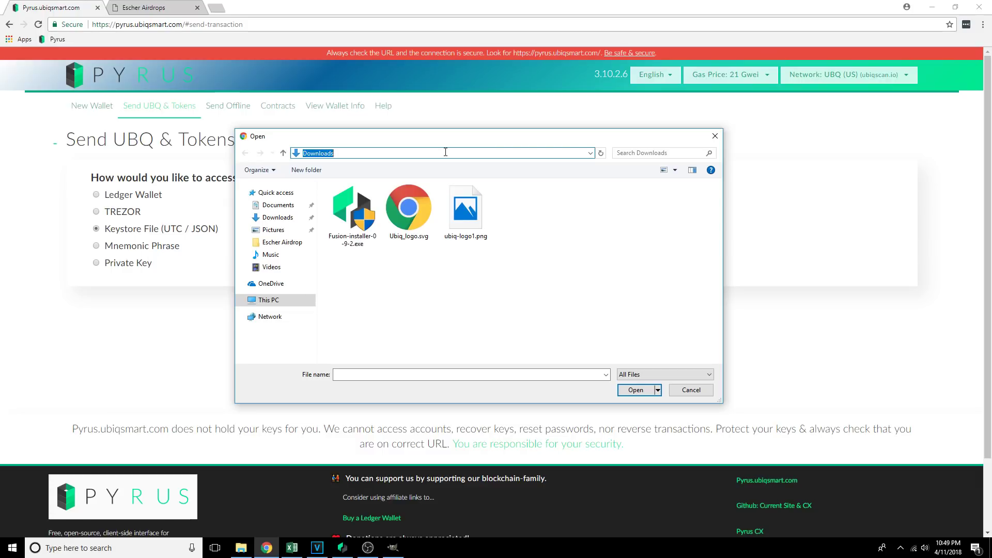
pyautogui.write('%appdata%')
pyautogui.press('Return')
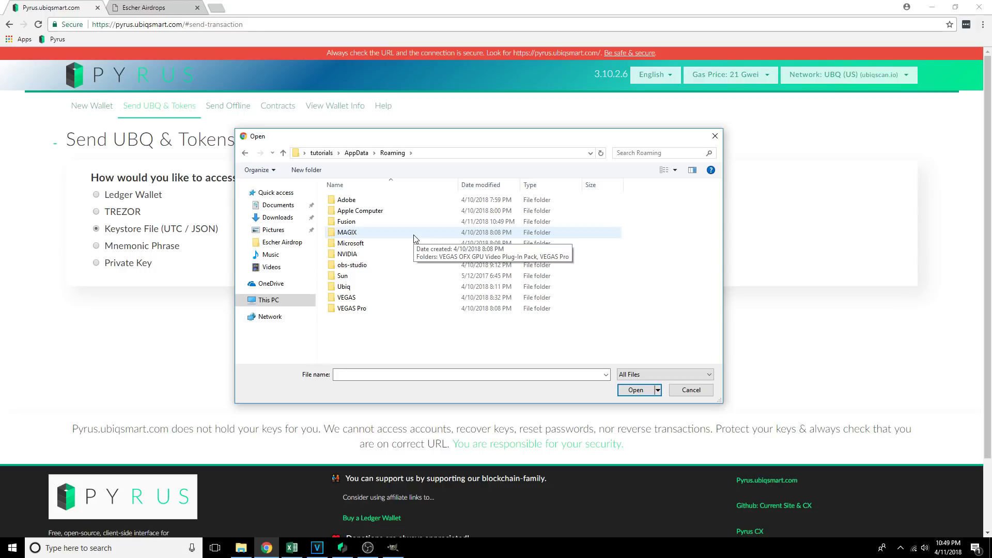
# Step: Open Ubiq › keystore and pick the UTC keystore file, widening the chooser to read its full name
pyautogui.click(344, 288)
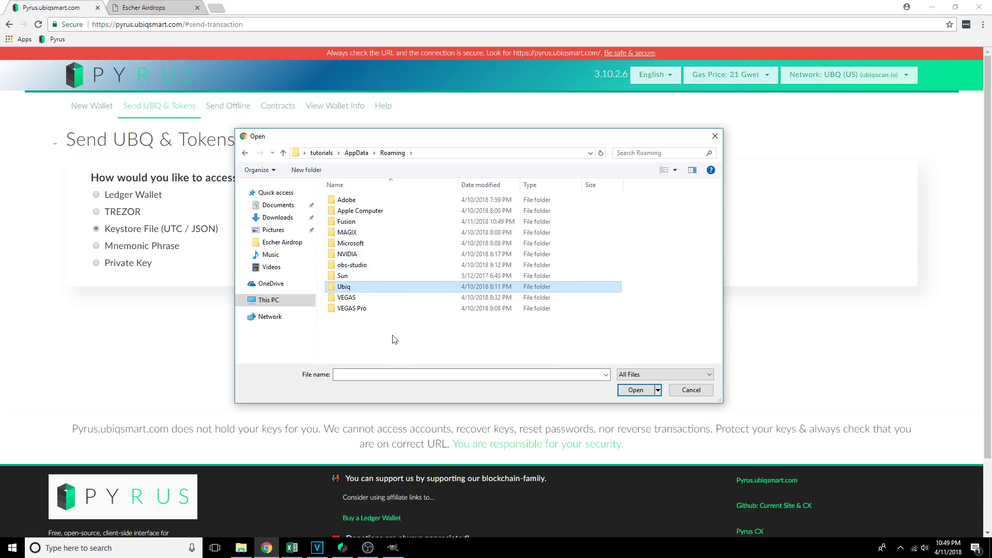
pyautogui.doubleClick(345, 287)
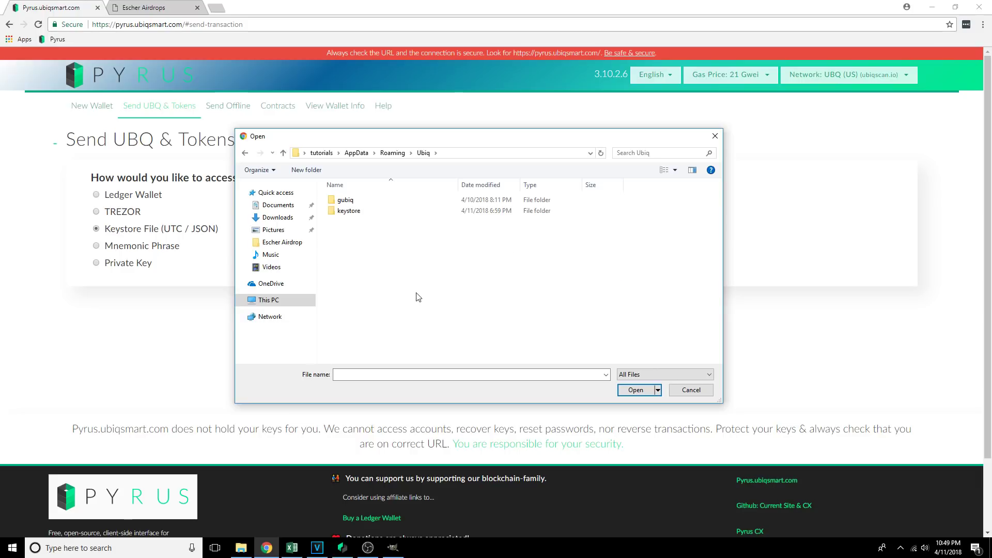
pyautogui.doubleClick(349, 211)
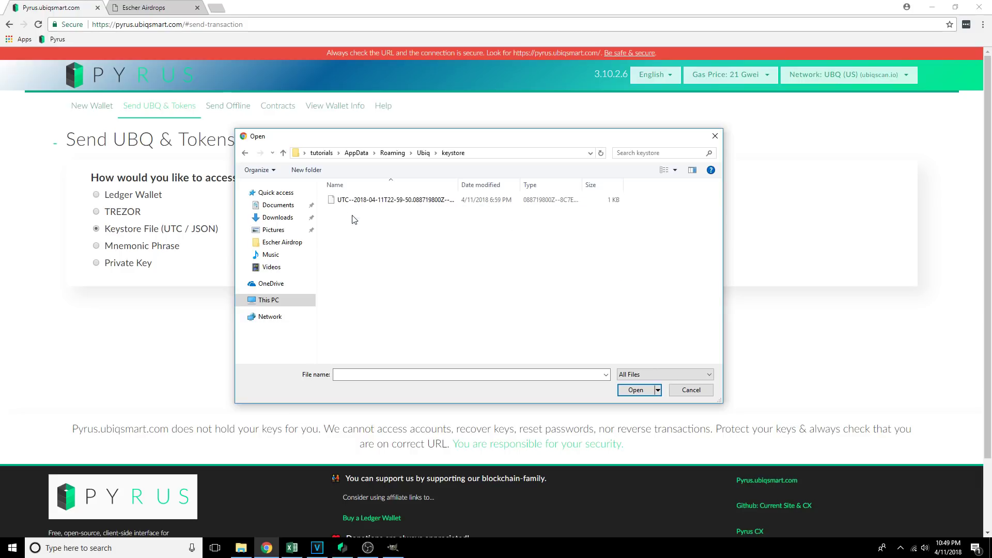
pyautogui.click(393, 204)
pyautogui.moveTo(458, 185); pyautogui.dragTo(569, 186)
pyautogui.moveTo(723, 398); pyautogui.dragTo(924, 407)
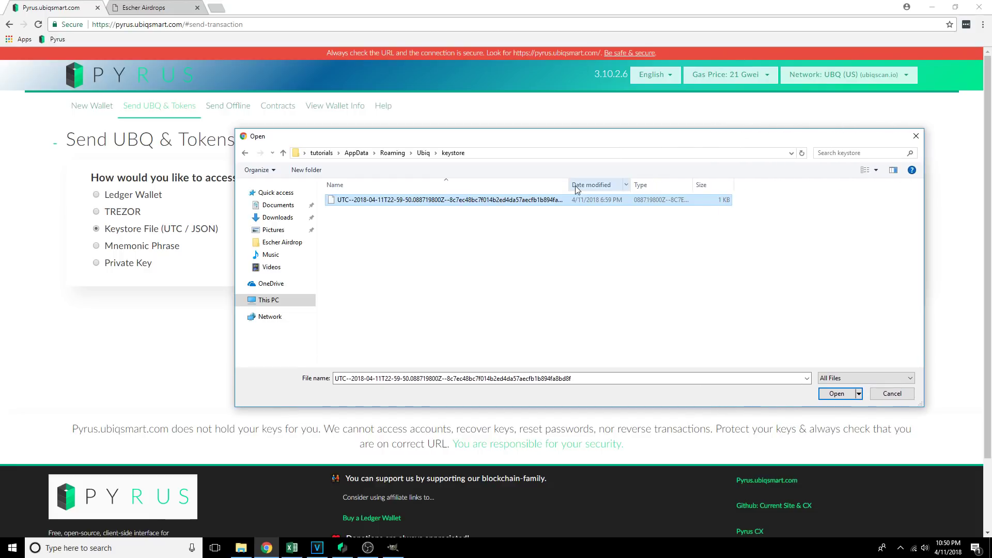
pyautogui.moveTo(569, 184); pyautogui.dragTo(620, 185)
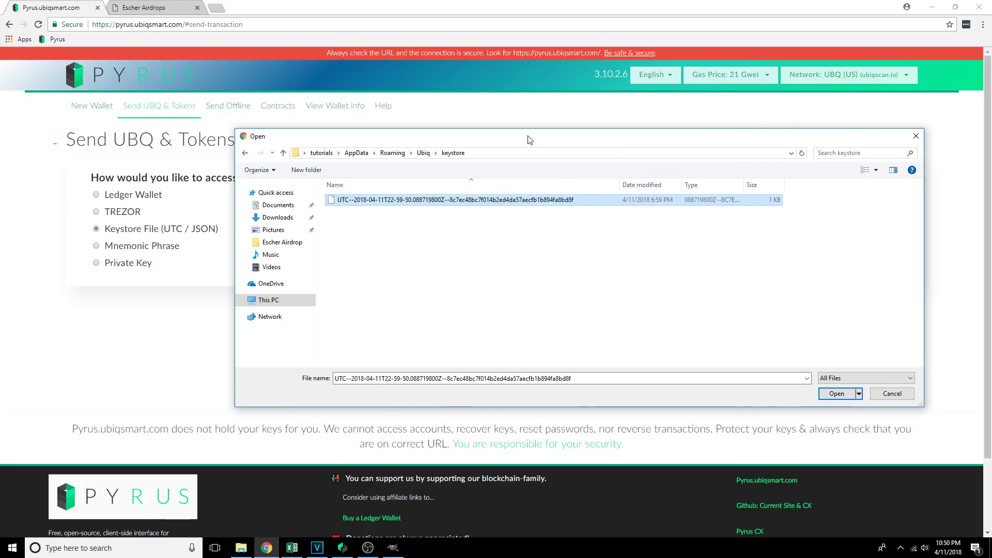
pyautogui.moveTo(530, 139); pyautogui.dragTo(447, 143)
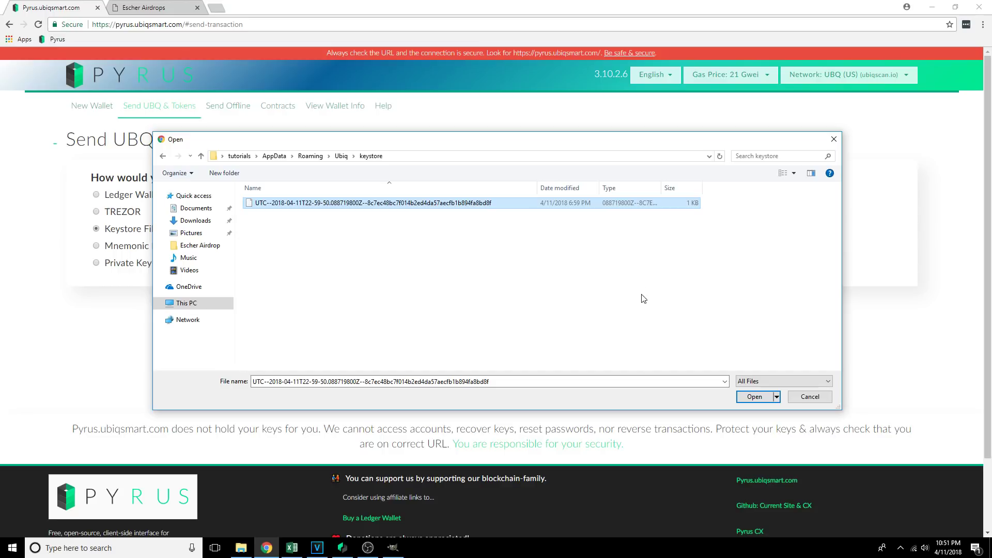
# Step: Load the chosen keystore file, enter the wallet password, and unlock the wallet
pyautogui.click(754, 398)
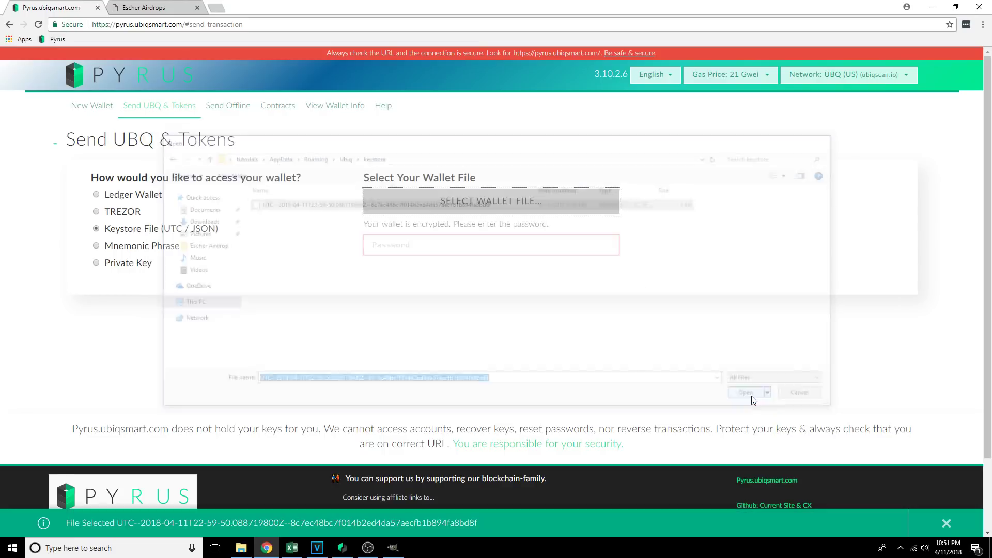
pyautogui.click(404, 251)
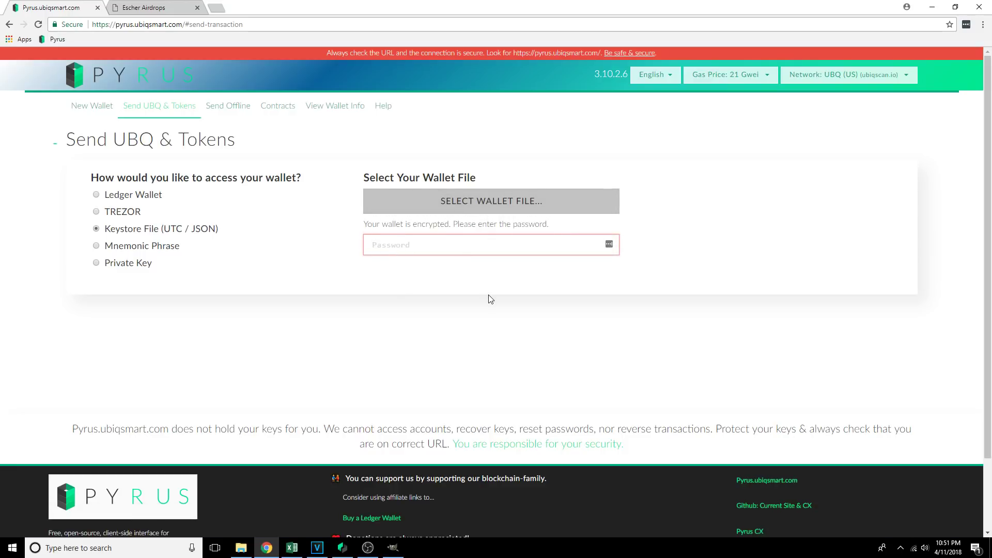
pyautogui.write('••••••••')
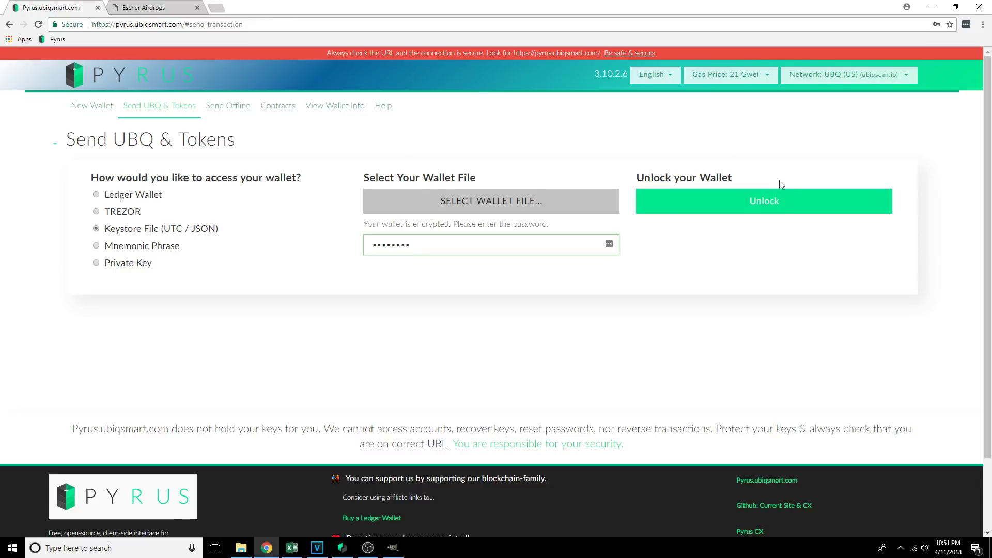
pyautogui.click(763, 206)
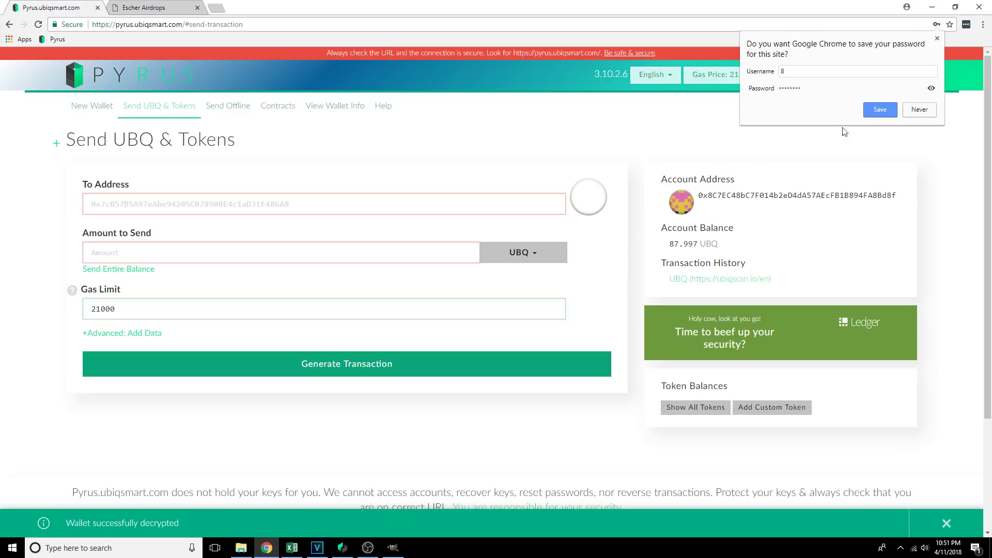
# Step: Decline Chrome's password saving and check the account address and 87.997 UBQ balance
pyautogui.click(928, 114)
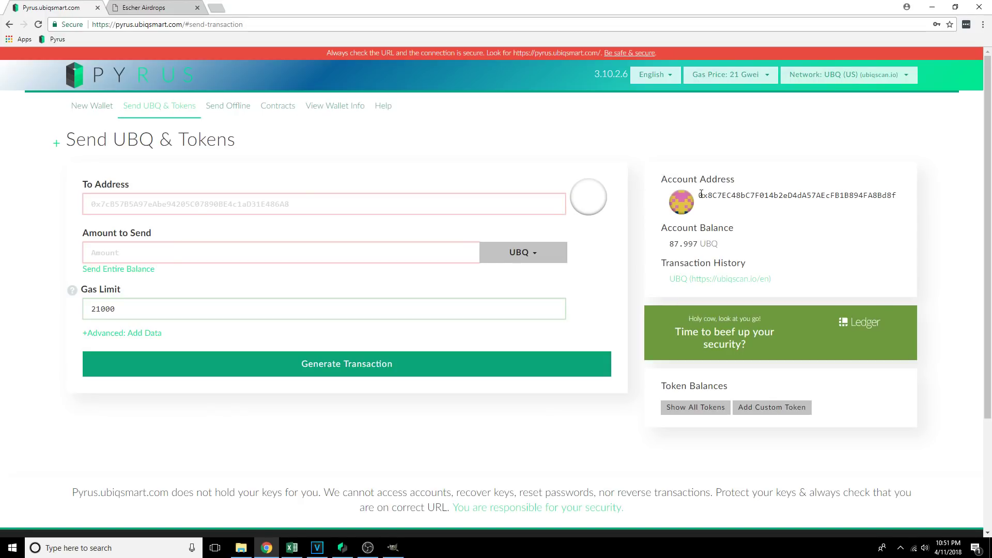
pyautogui.moveTo(702, 194); pyautogui.dragTo(902, 200)
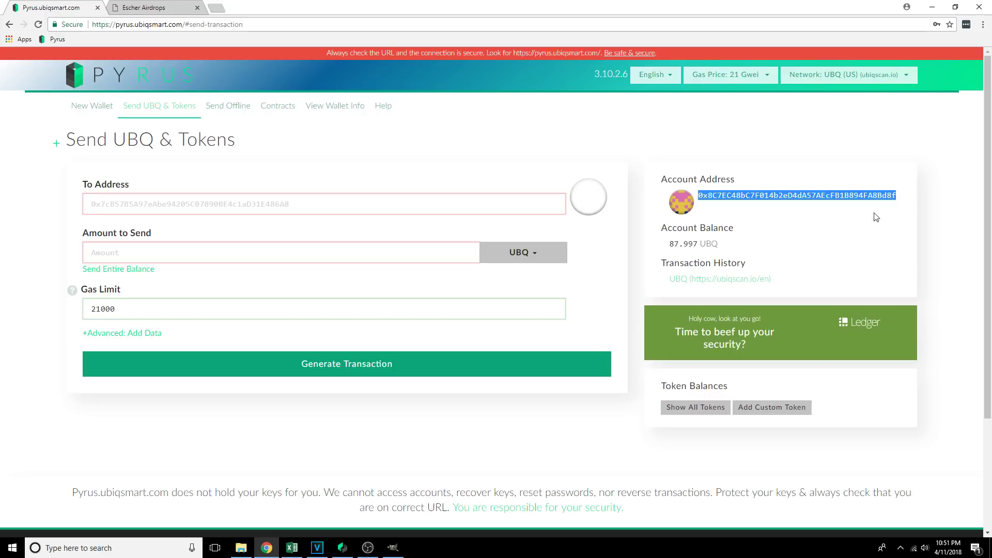
pyautogui.click(779, 219)
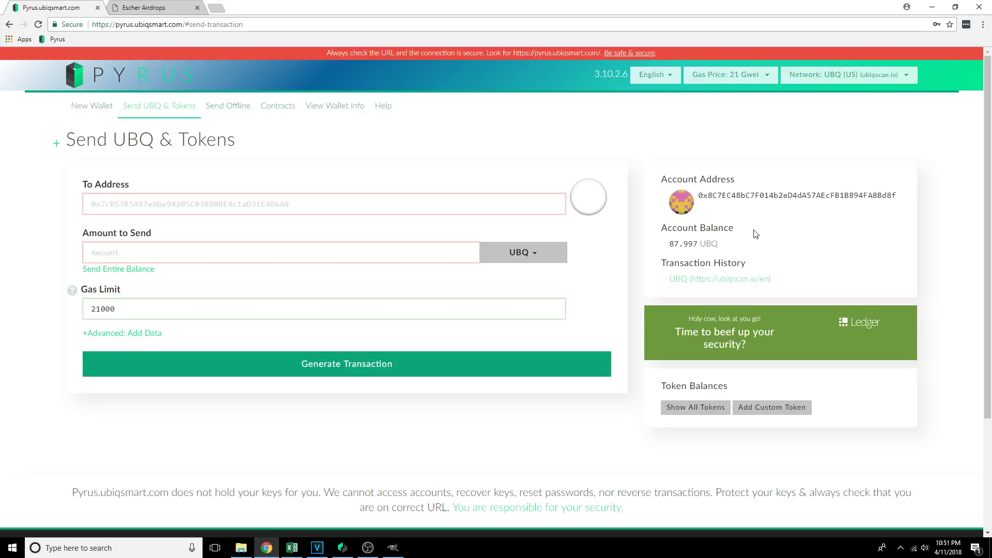
pyautogui.moveTo(679, 250)
# Step: Switch to Escher Airdrops and show the active airdrops list containing Airdrop #1
pyautogui.click(152, 8)
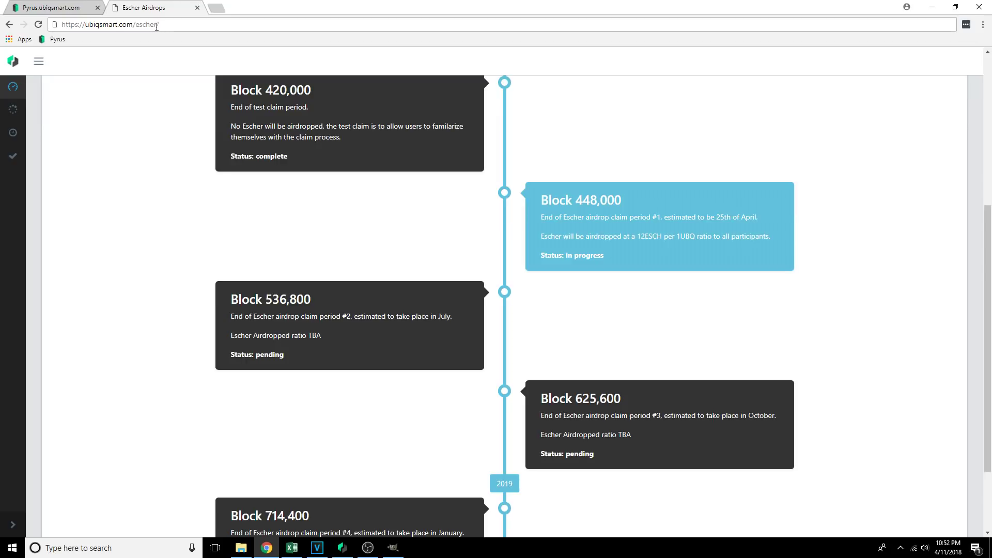
pyautogui.scroll(5, 179, 268)
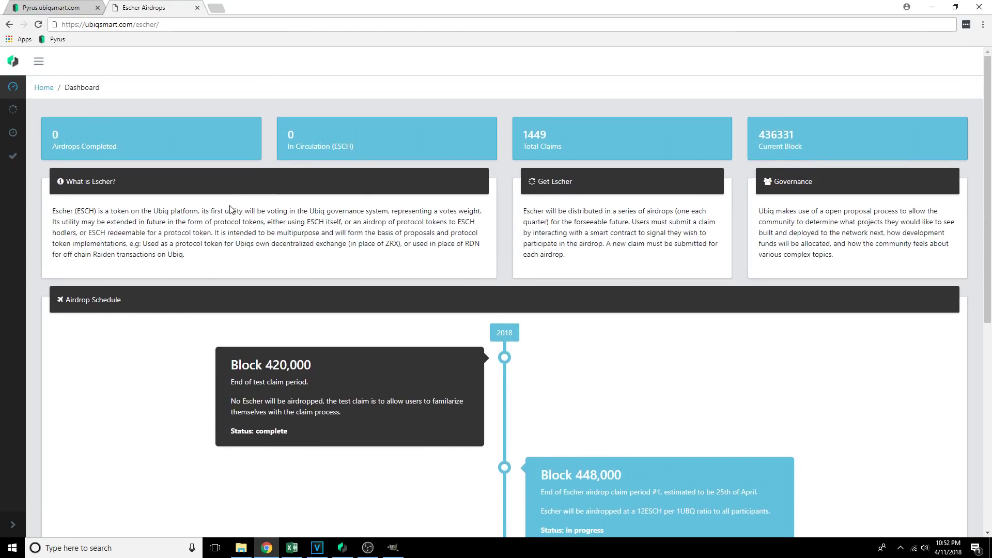
pyautogui.moveTo(13, 110)
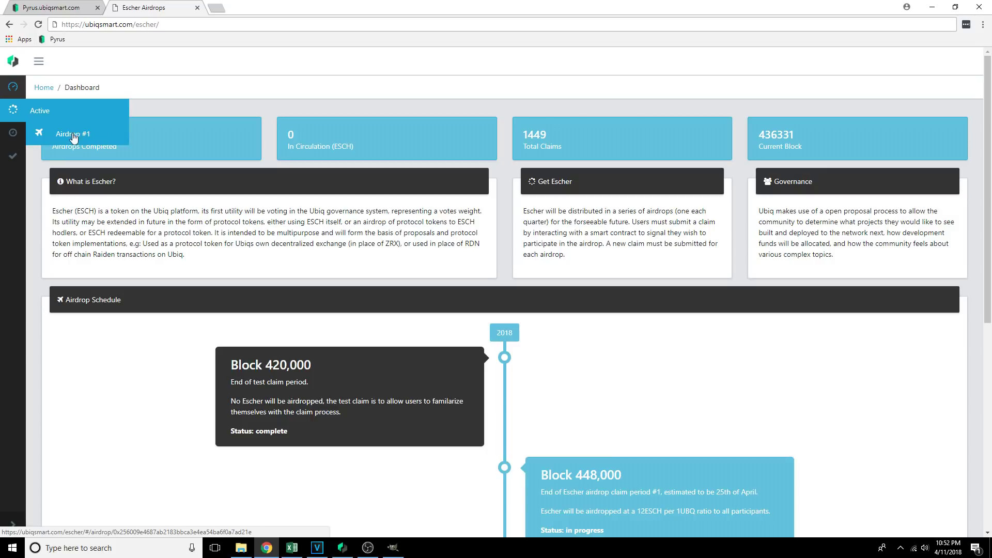
# Step: Read the Airdrop #1 claim instructions, then go back to the Pyrus tab
pyautogui.click(58, 140)
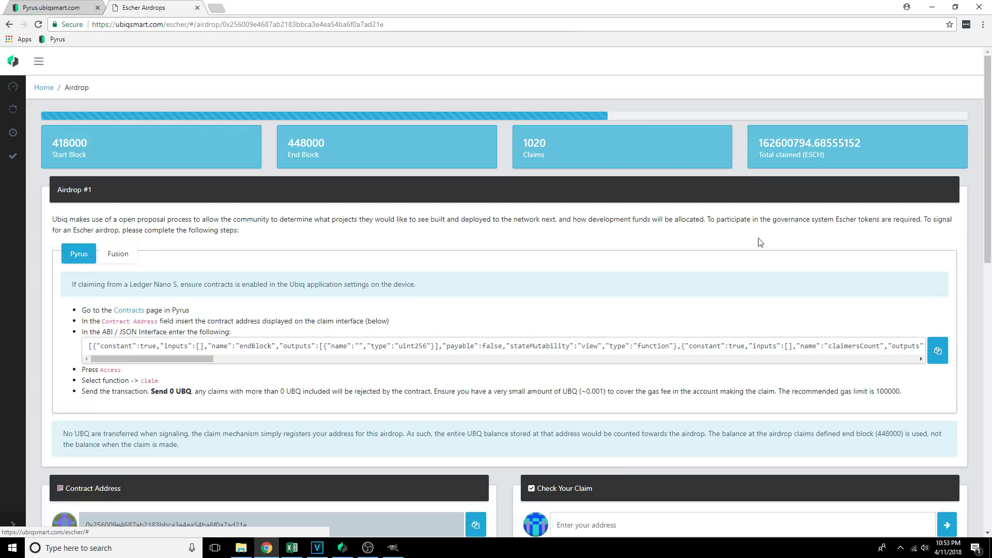
pyautogui.moveTo(989, 197); pyautogui.dragTo(989, 220)
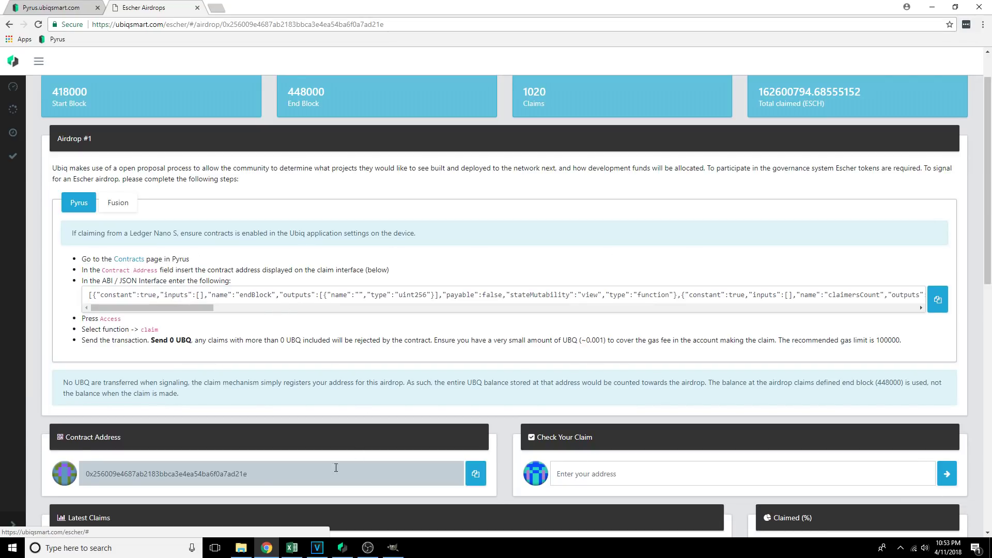
pyautogui.click(51, 10)
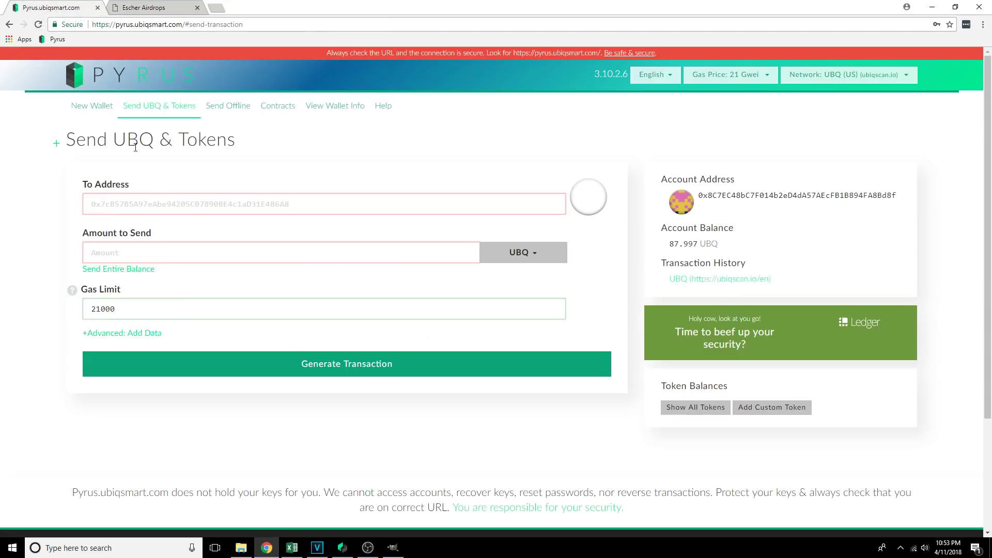
# Step: Open the Contracts page's Interact with Contract form and its Select Existing Contract list
pyautogui.click(284, 110)
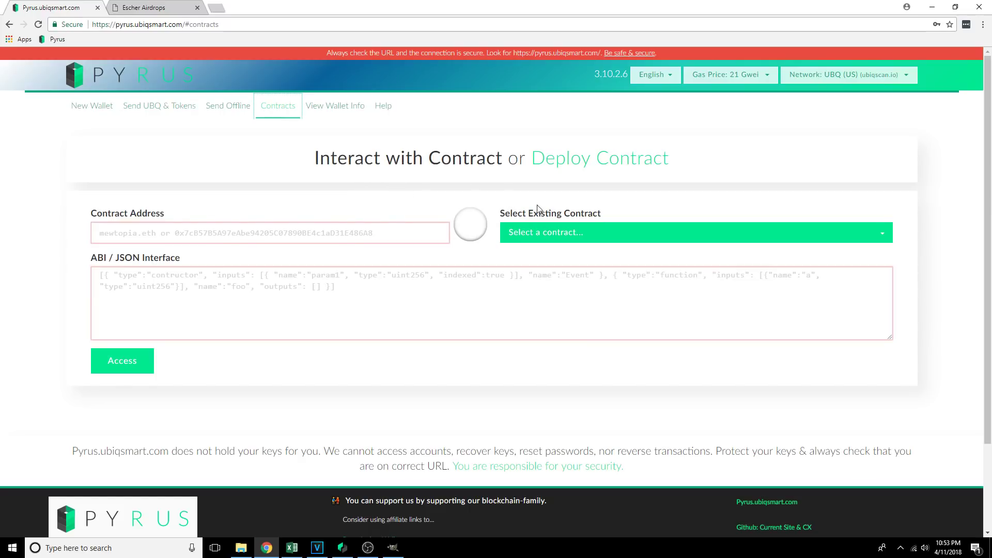
pyautogui.click(540, 236)
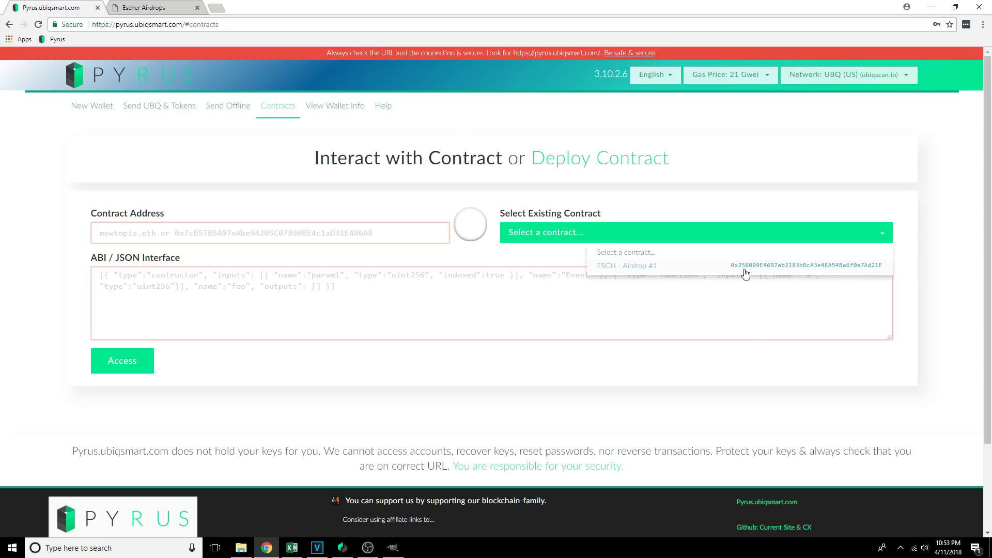
# Step: Select the ESCH - Airdrop #1 contract and access its Read / Write functions
pyautogui.click(628, 268)
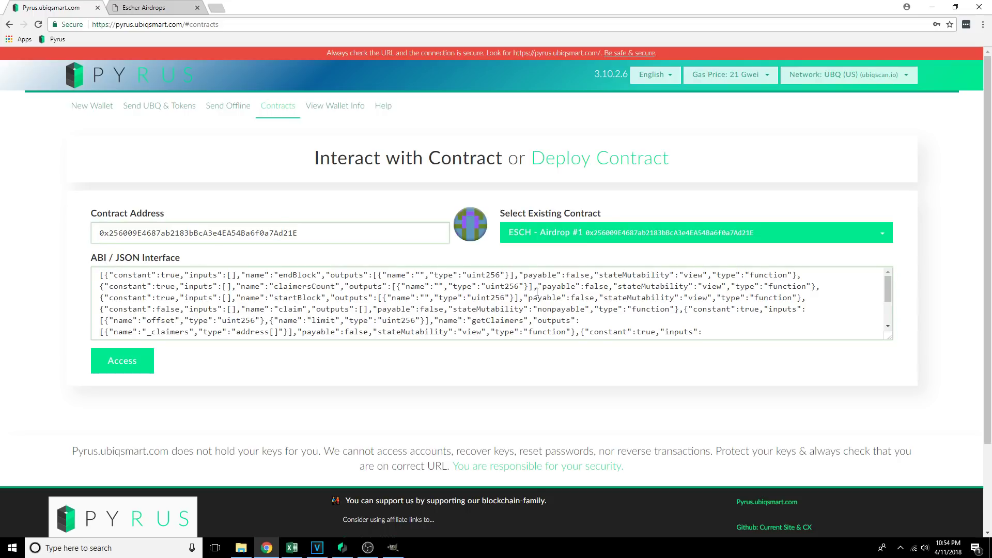
pyautogui.moveTo(891, 291)
pyautogui.mouseDown()
pyautogui.moveTo(894, 325)
pyautogui.moveTo(890, 291)
pyautogui.mouseUp()
pyautogui.click(123, 363)
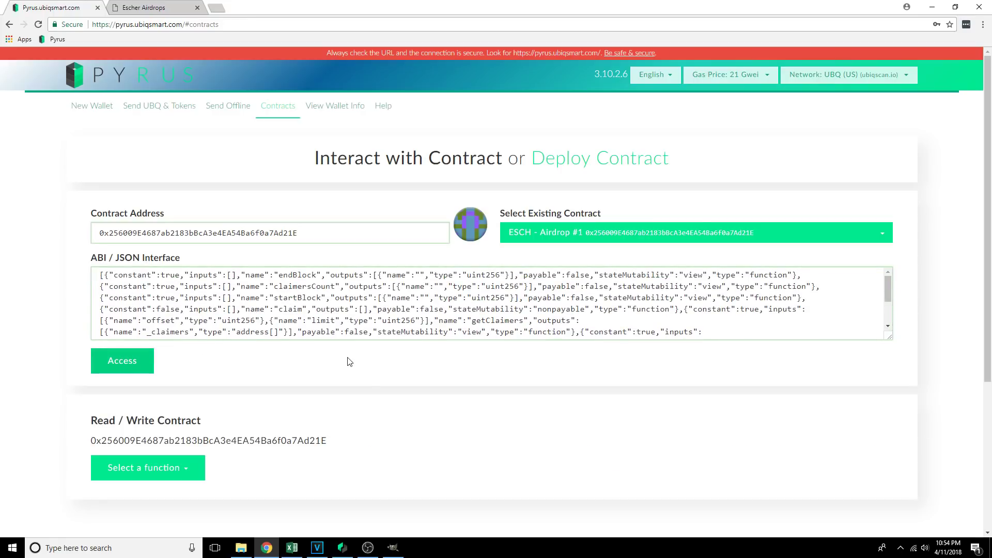
pyautogui.scroll(-3, 359, 361)
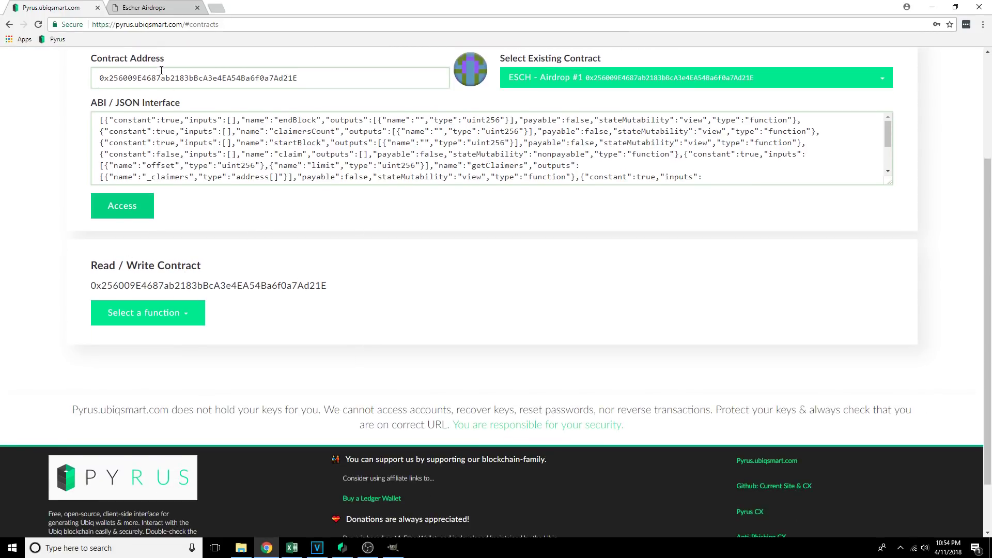
# Step: Return to the Airdrop #1 page and read the step saying to select claim and send 0 UBQ
pyautogui.click(150, 9)
pyautogui.scroll(-1, 246, 261)
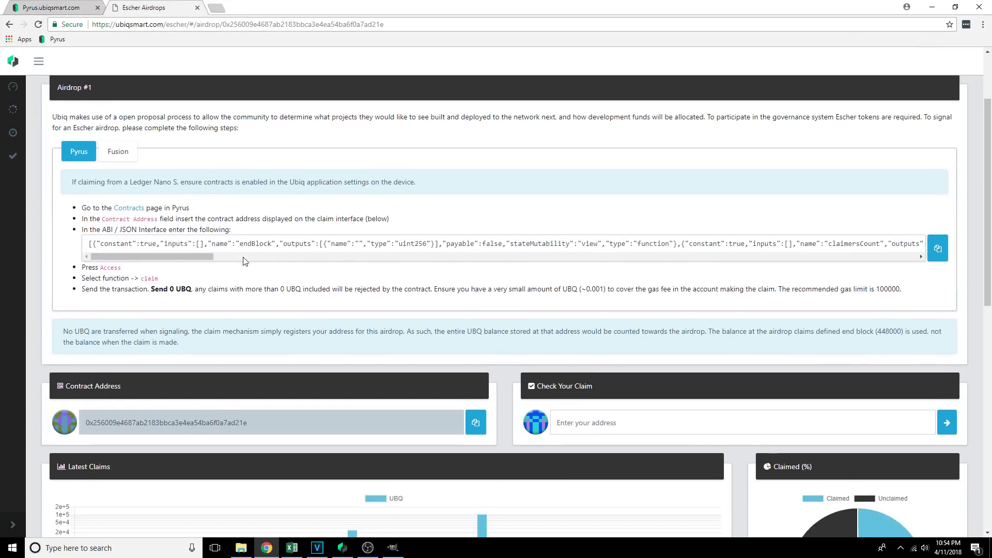
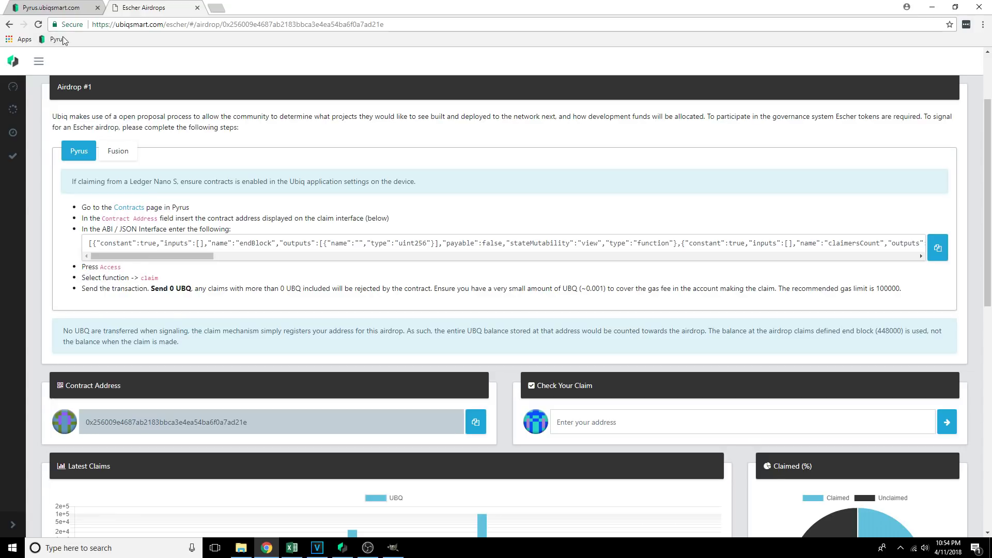
# Step: Switch to the Pyrus contracts page with the ESCH Airdrop #1 contract loaded
pyautogui.click(52, 8)
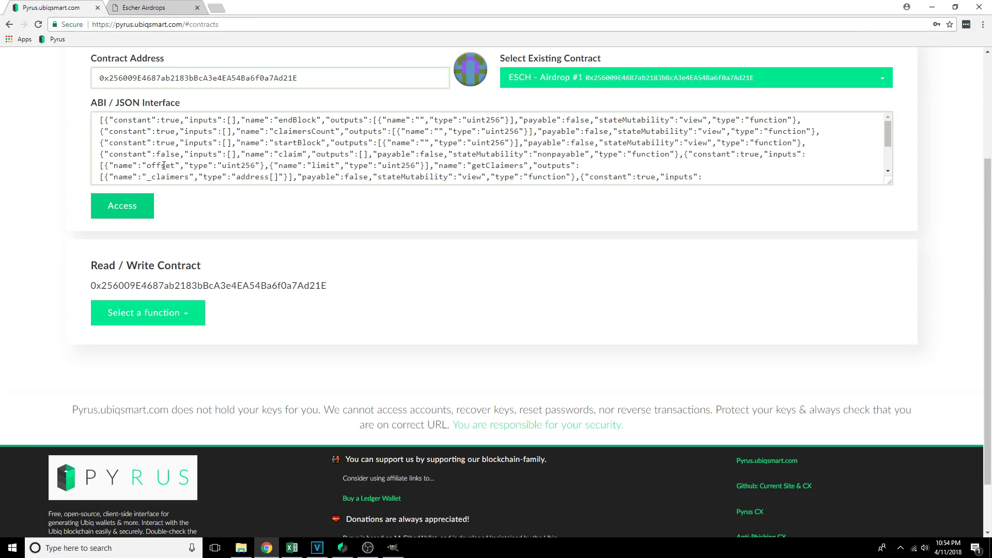
# Step: Select the claim function on the Airdrop #1 contract and choose Keystore File (UTC / JSON) access
pyautogui.click(134, 323)
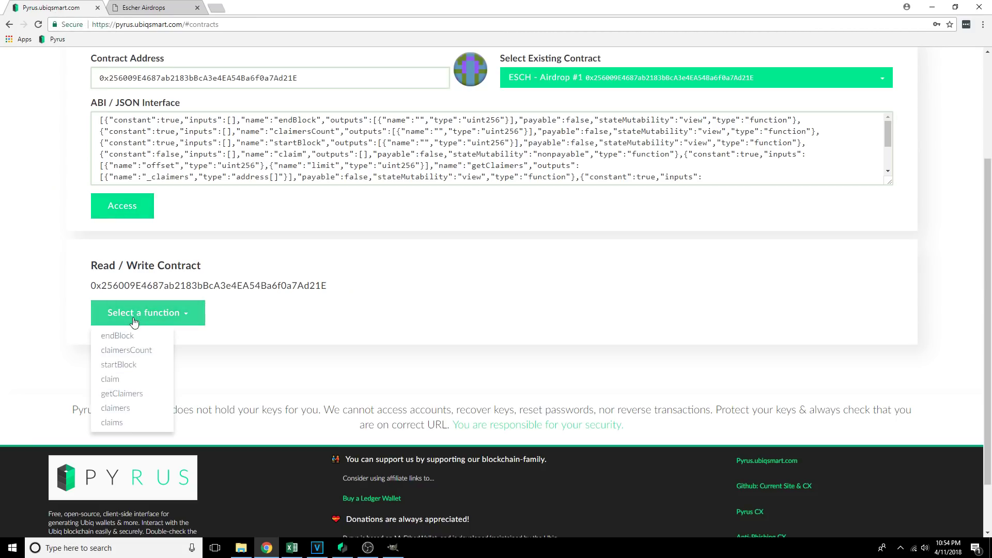
pyautogui.click(110, 380)
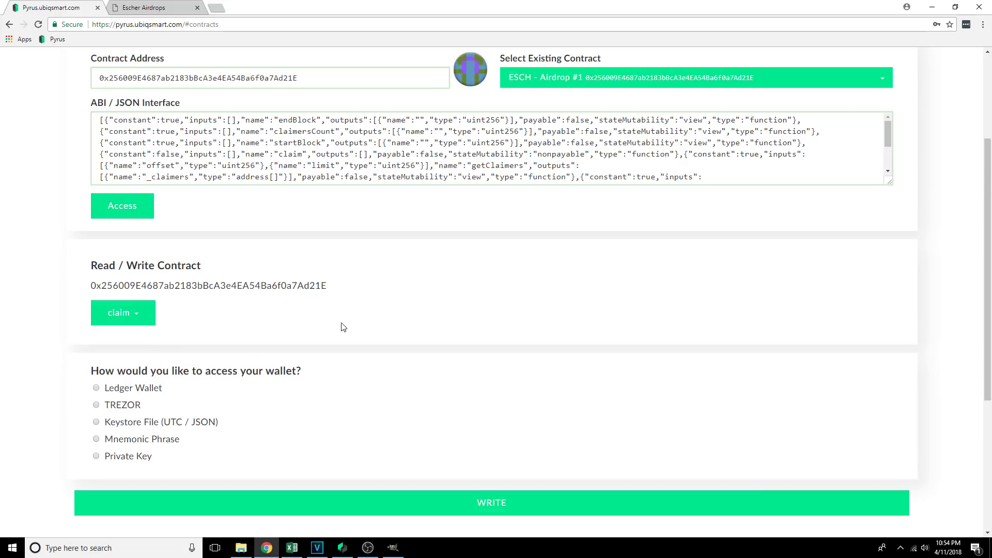
pyautogui.scroll(-2, 367, 289)
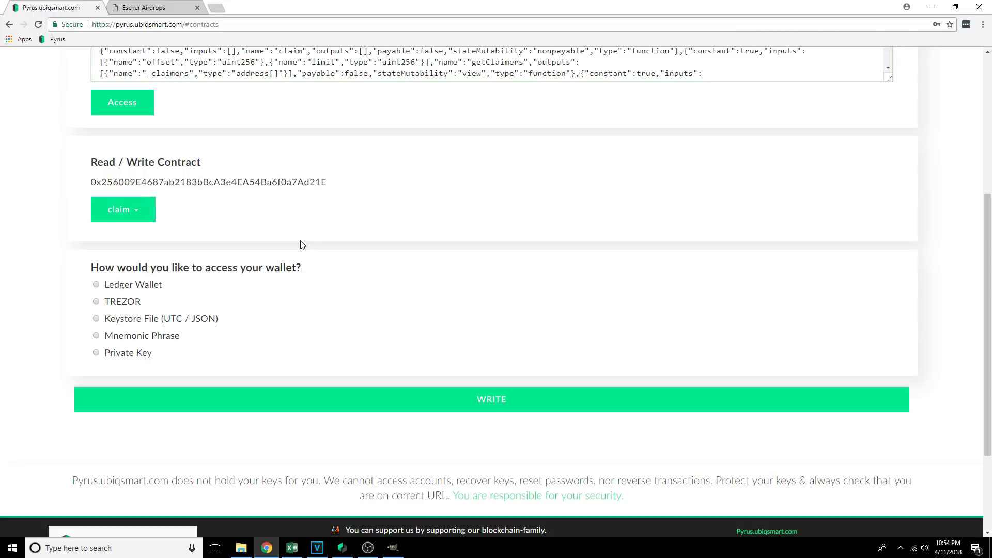
pyautogui.scroll(5, 302, 244)
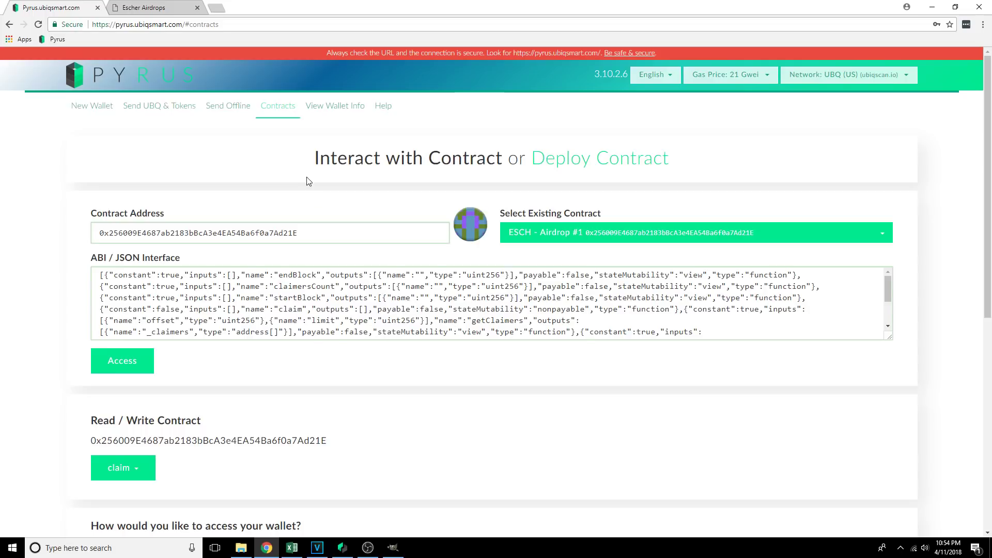
pyautogui.scroll(-5, 123, 264)
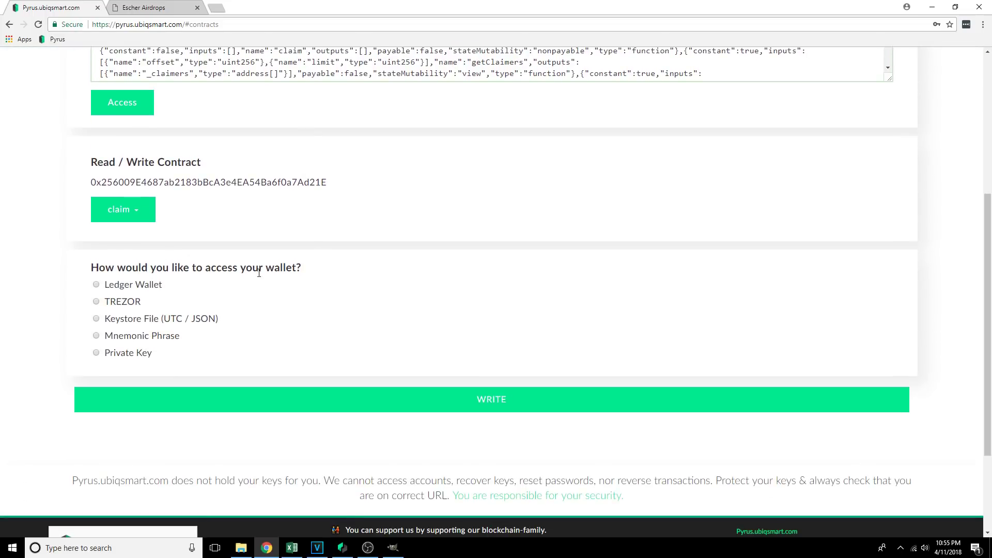
pyautogui.click(96, 319)
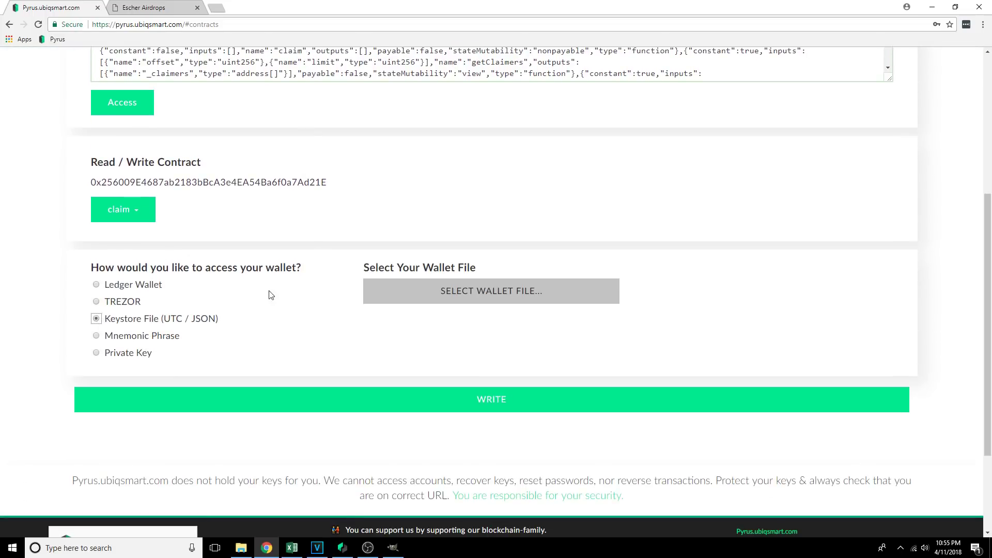
# Step: Load the UTC keystore file and unlock the wallet with its password
pyautogui.click(495, 292)
pyautogui.click(313, 207)
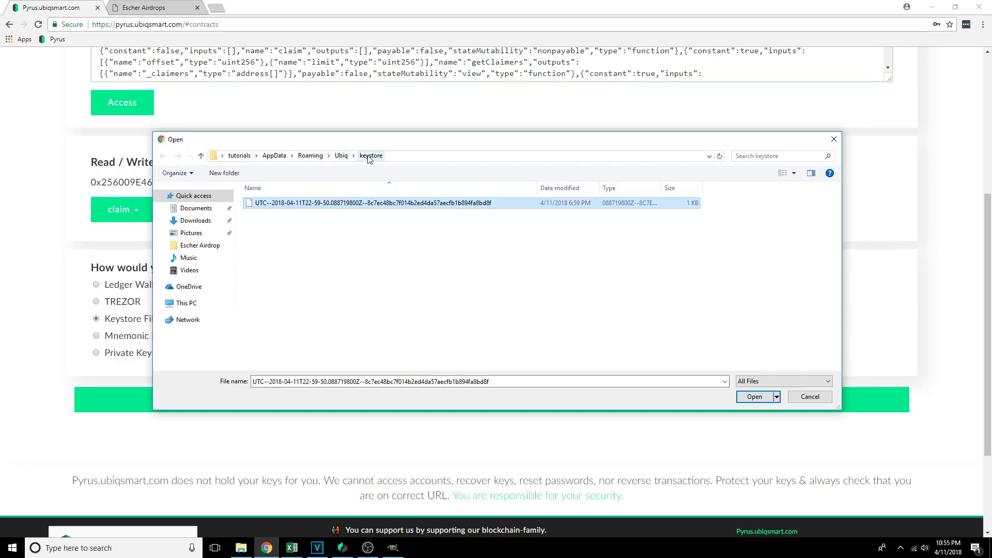
pyautogui.click(751, 396)
pyautogui.click(439, 331)
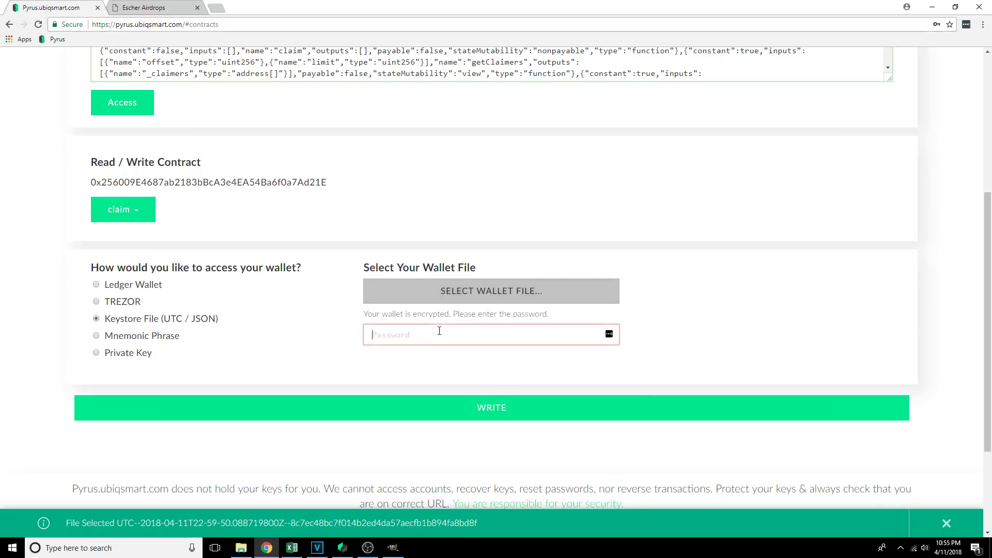
pyautogui.write('•')
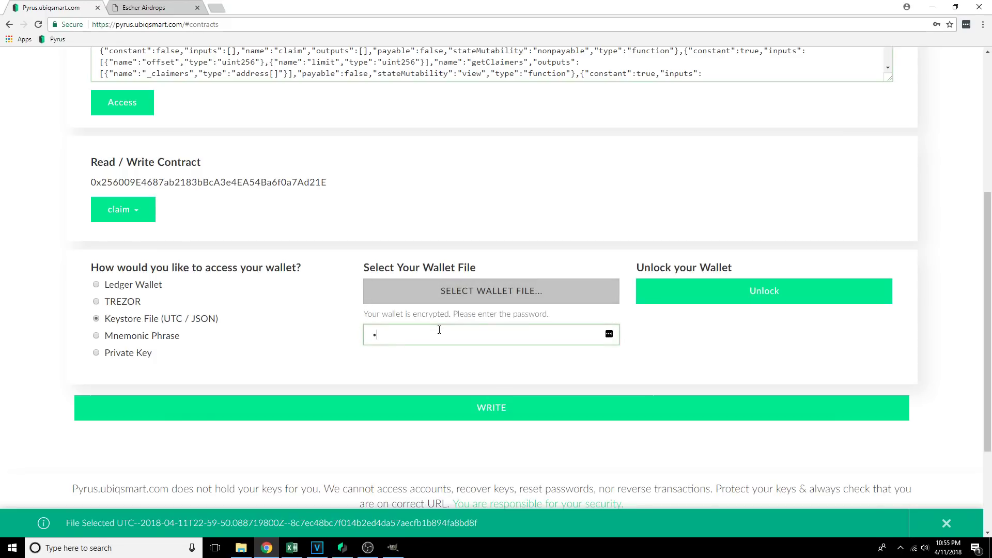
pyautogui.write('•••••••')
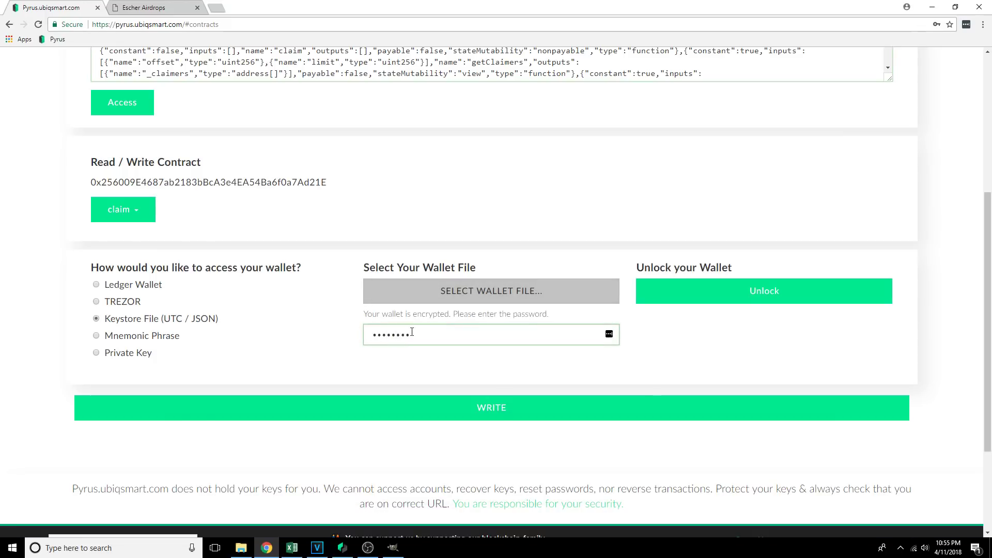
pyautogui.click(716, 299)
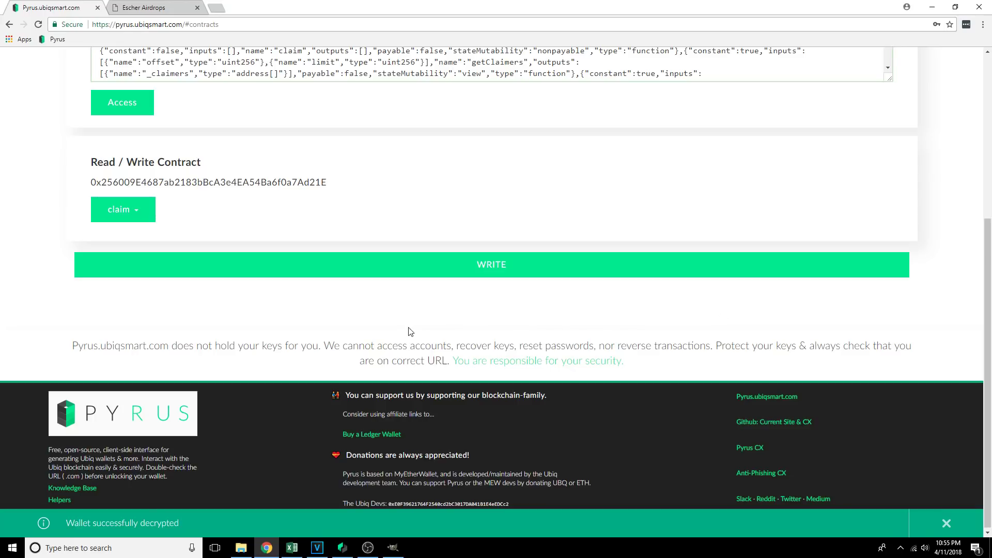
# Step: Check the Escher Airdrops page, then write the claim to get the warning with gas limit 28825
pyautogui.scroll(1, 469, 336)
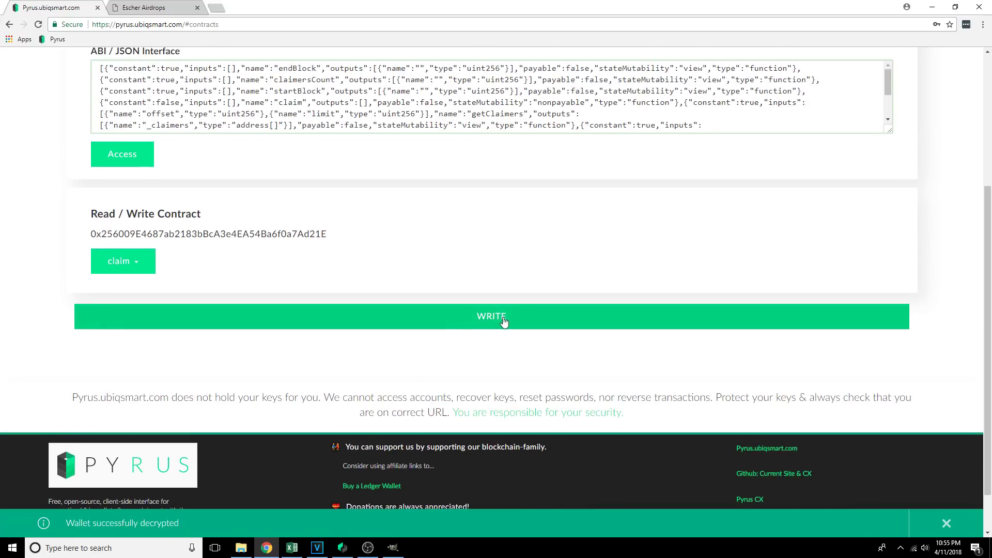
pyautogui.click(140, 8)
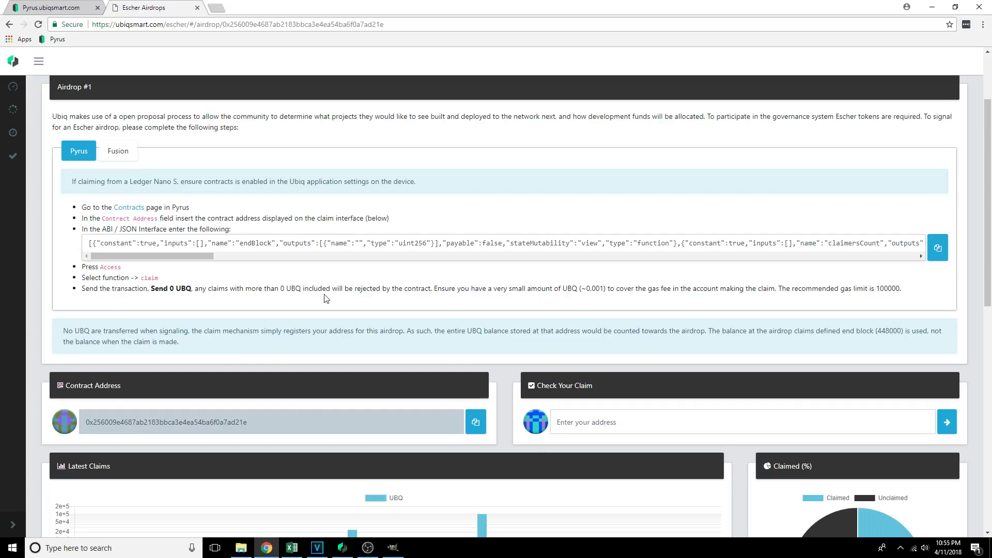
pyautogui.click(52, 8)
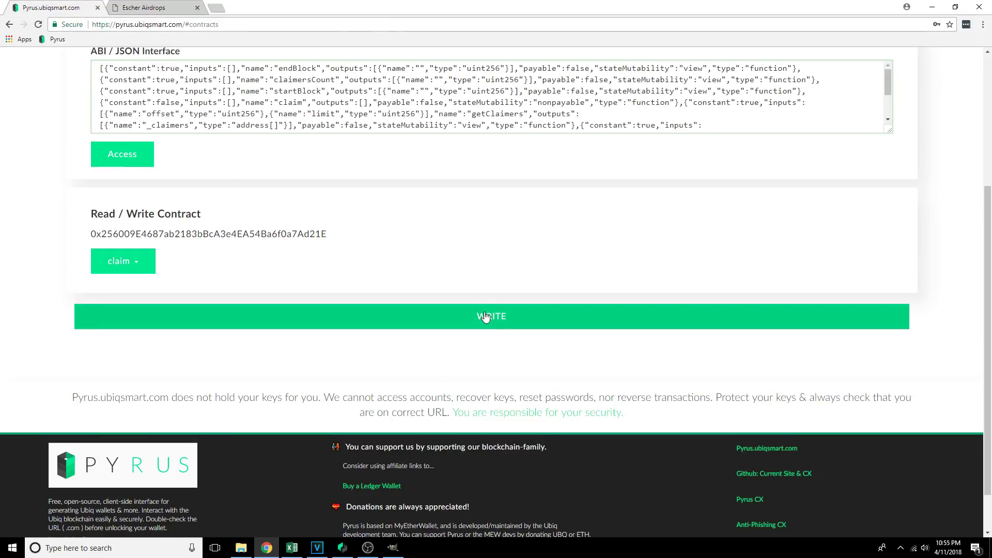
pyautogui.click(483, 316)
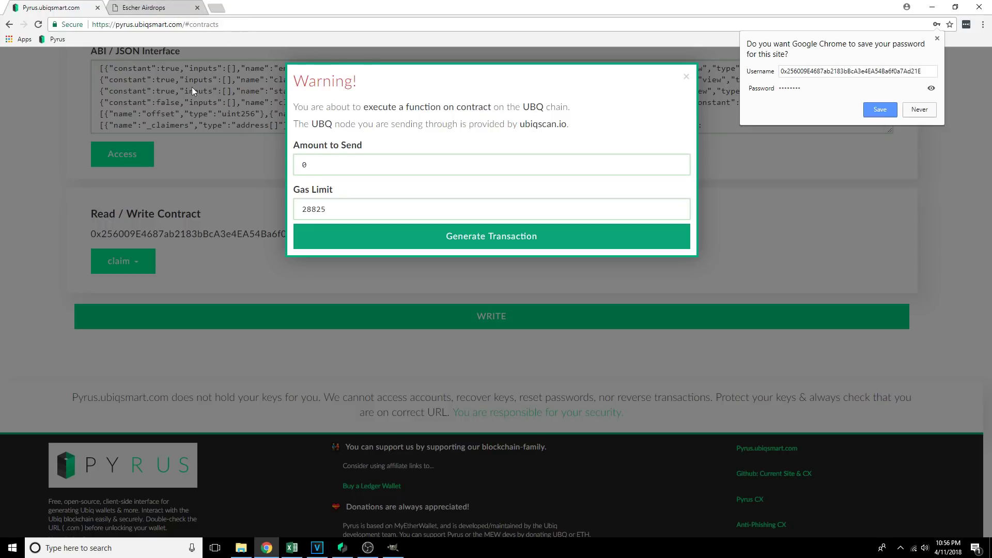
# Step: Verify amount 0 and gas limit 28825, then generate and send the claim transaction
pyautogui.click(144, 12)
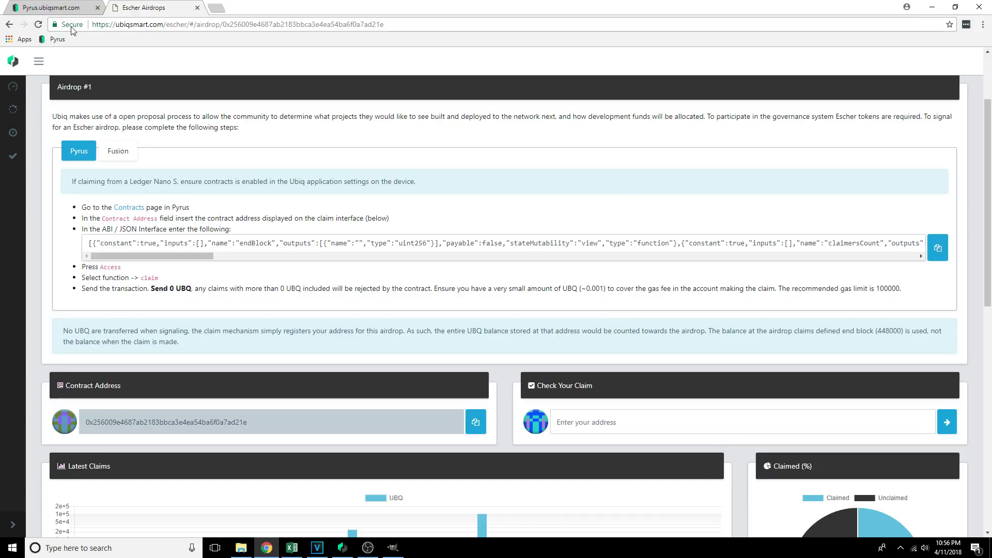
pyautogui.click(54, 9)
pyautogui.doubleClick(305, 165)
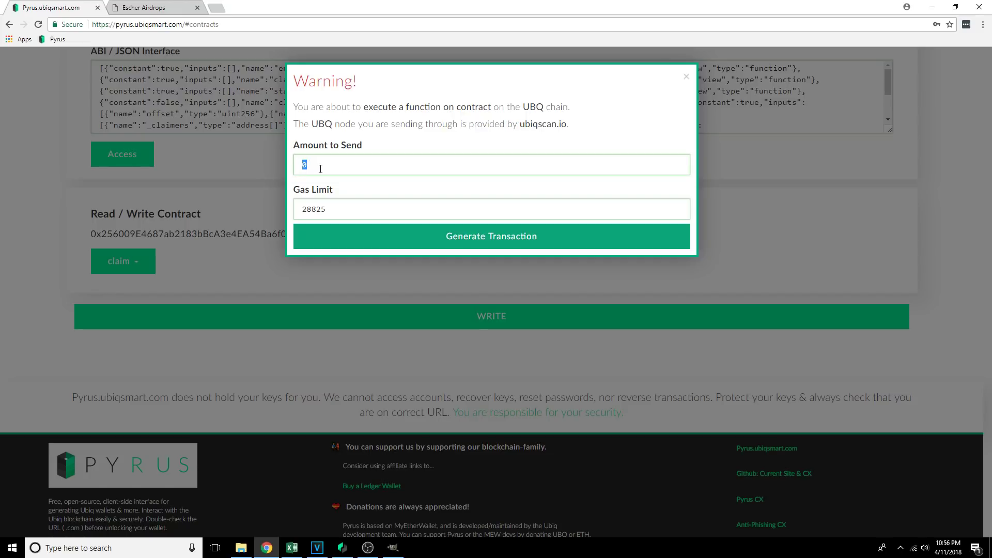
pyautogui.click(335, 206)
pyautogui.click(474, 244)
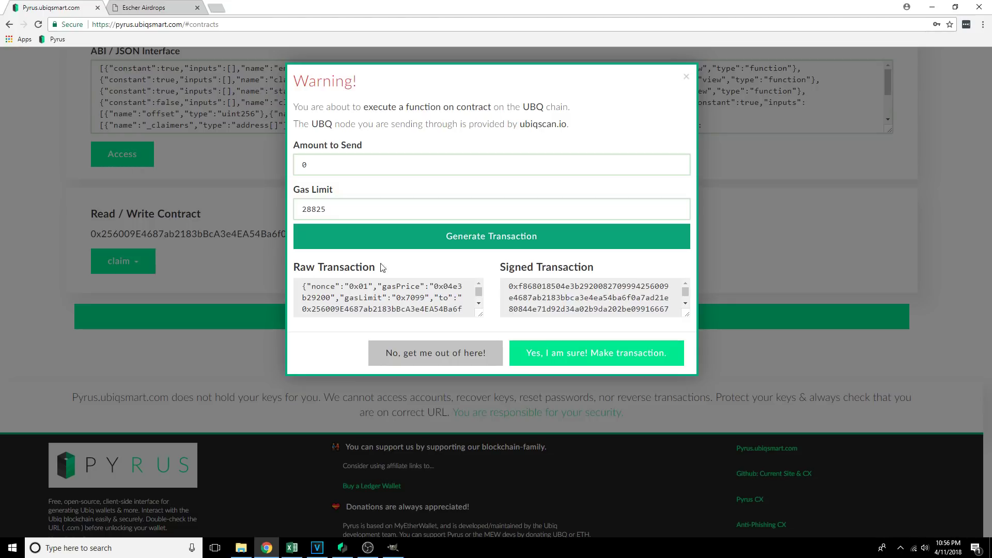
pyautogui.click(576, 364)
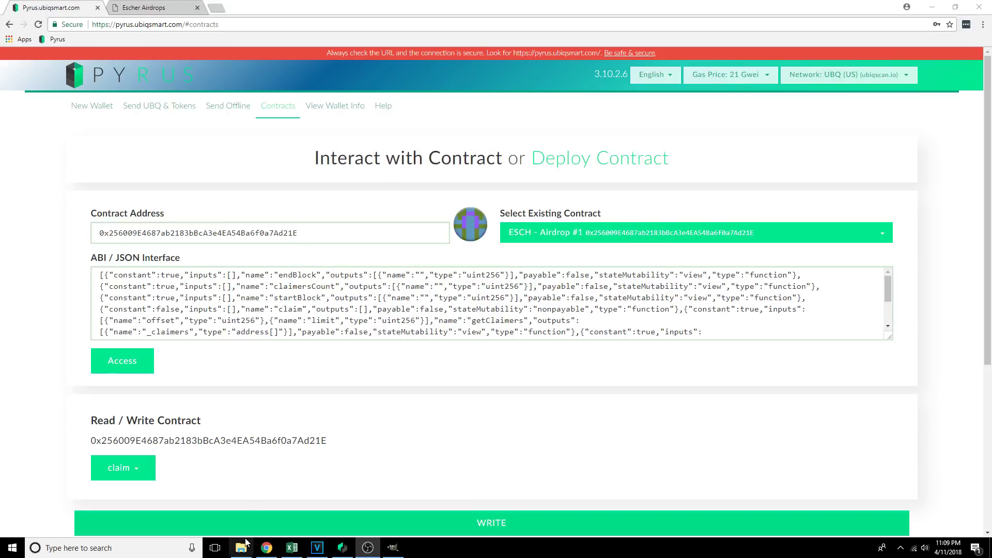
pyautogui.moveTo(247, 545)
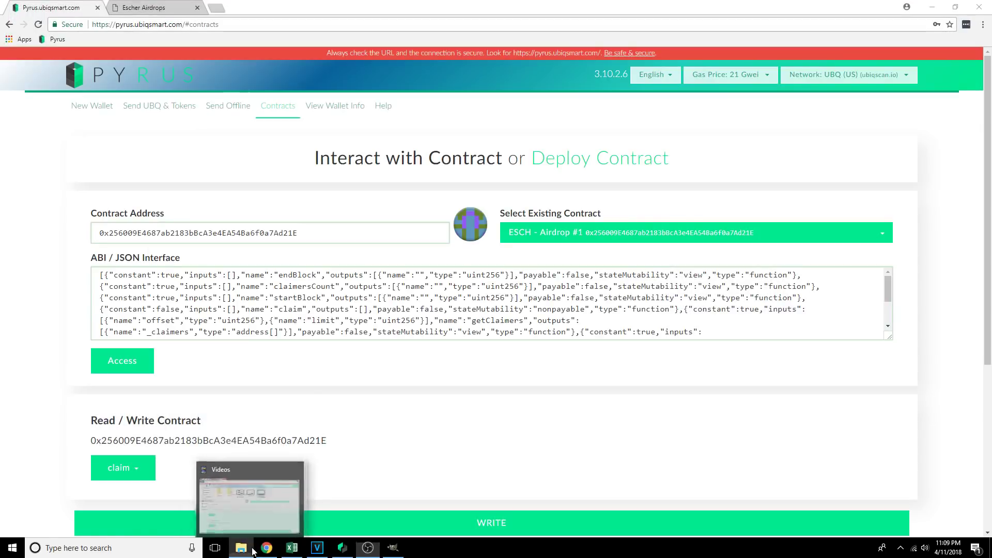
pyautogui.rightClick(241, 547)
# Step: Open File Explorer and navigate to %appdata%\Ubiq\keystore
pyautogui.click(206, 492)
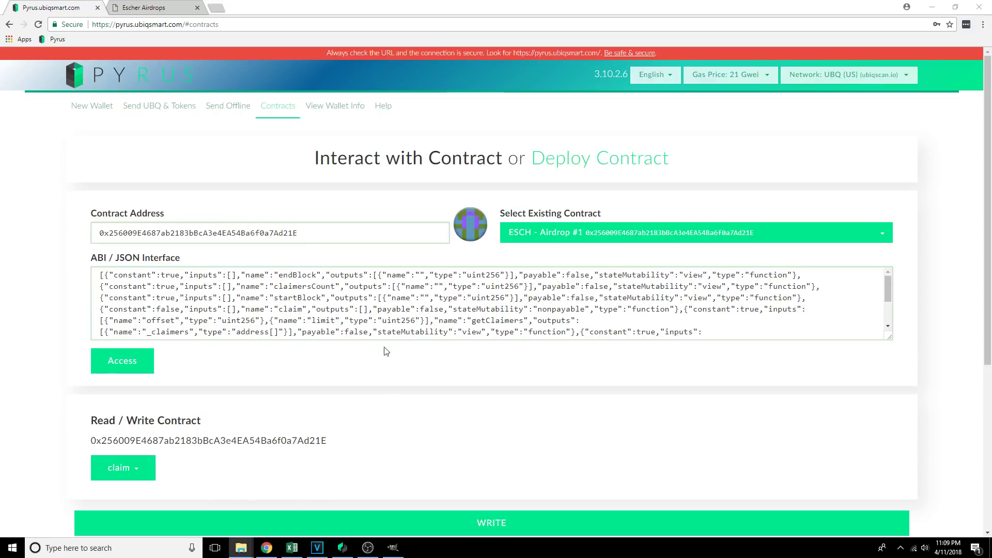
pyautogui.moveTo(664, 96); pyautogui.dragTo(328, 115)
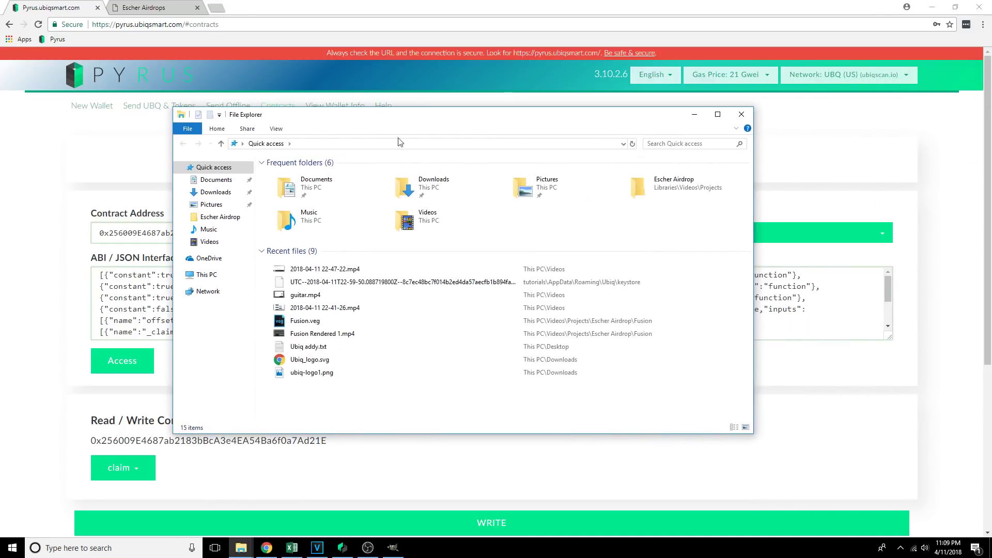
pyautogui.click(336, 143)
pyautogui.write('%appdata%')
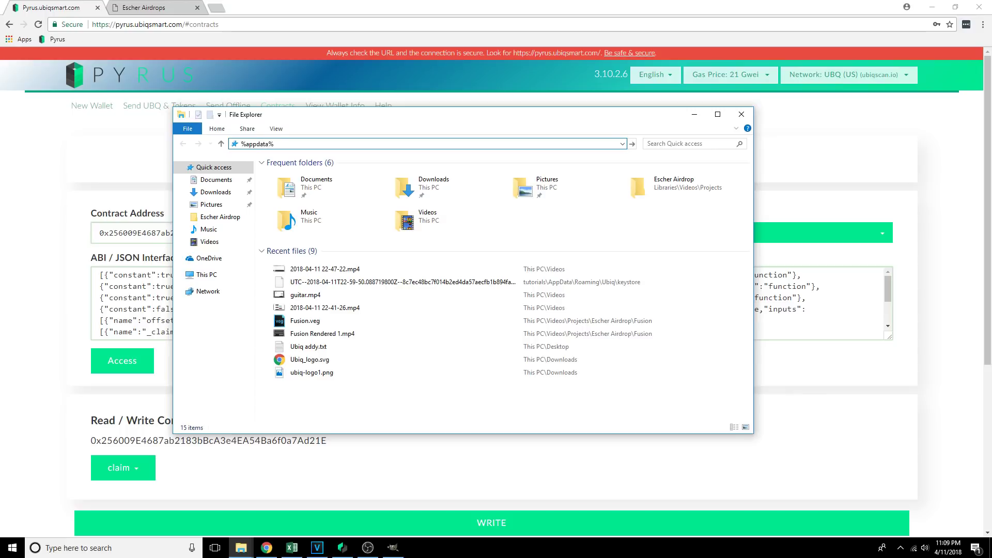
pyautogui.press('Return')
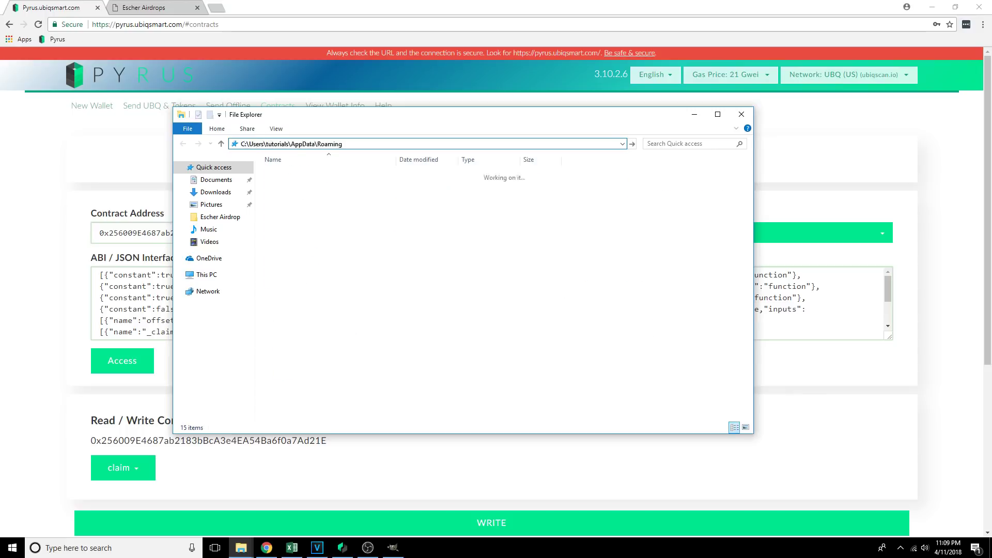
pyautogui.doubleClick(282, 262)
pyautogui.doubleClick(283, 187)
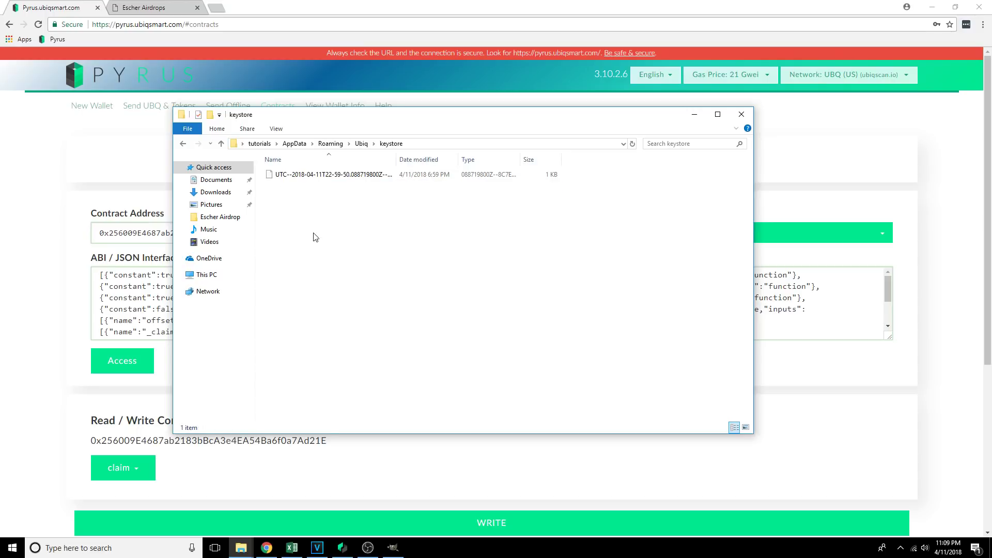
# Step: Select the wallet-address part of the UTC keystore file name, then minimize the window
pyautogui.moveTo(398, 160); pyautogui.dragTo(599, 160)
pyautogui.click(508, 176)
pyautogui.click(508, 176)
pyautogui.moveTo(513, 175); pyautogui.dragTo(392, 175)
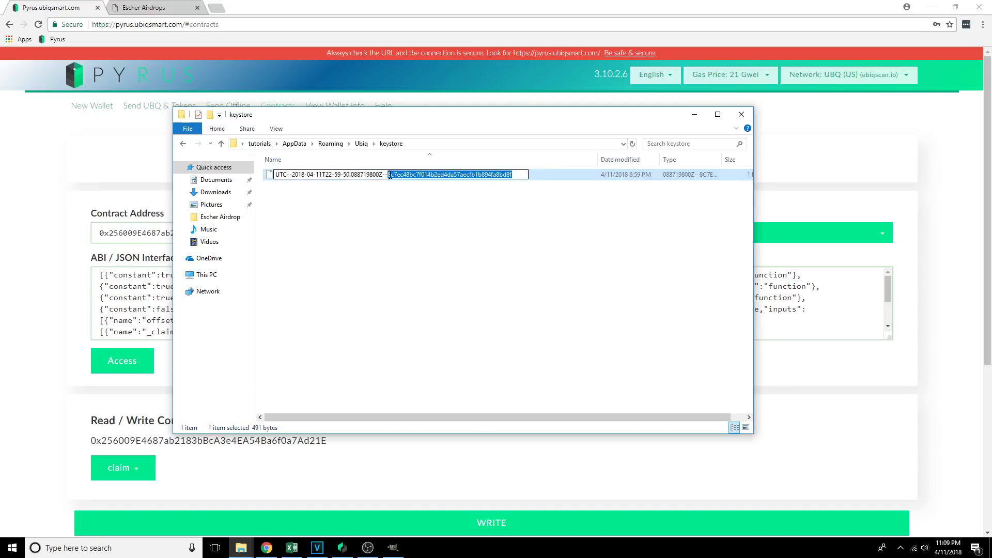
pyautogui.click(692, 115)
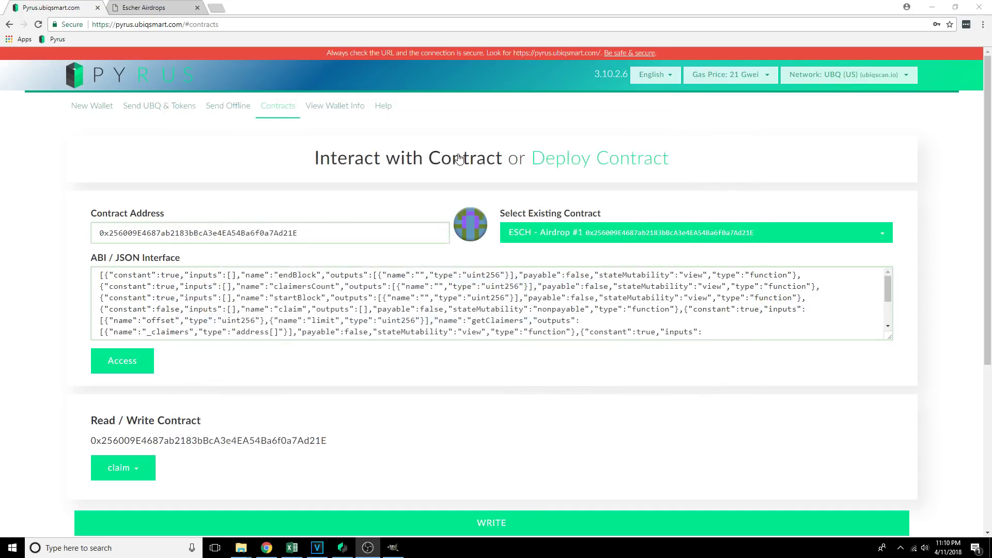
# Step: Go to the Check Your Claim field on the Escher Airdrops Airdrop #1 page
pyautogui.click(146, 9)
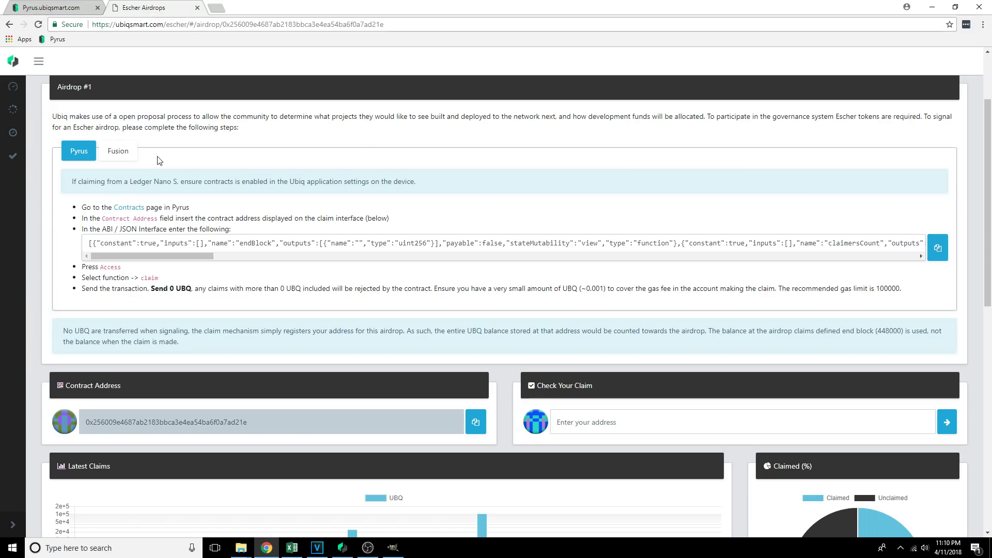
pyautogui.click(589, 426)
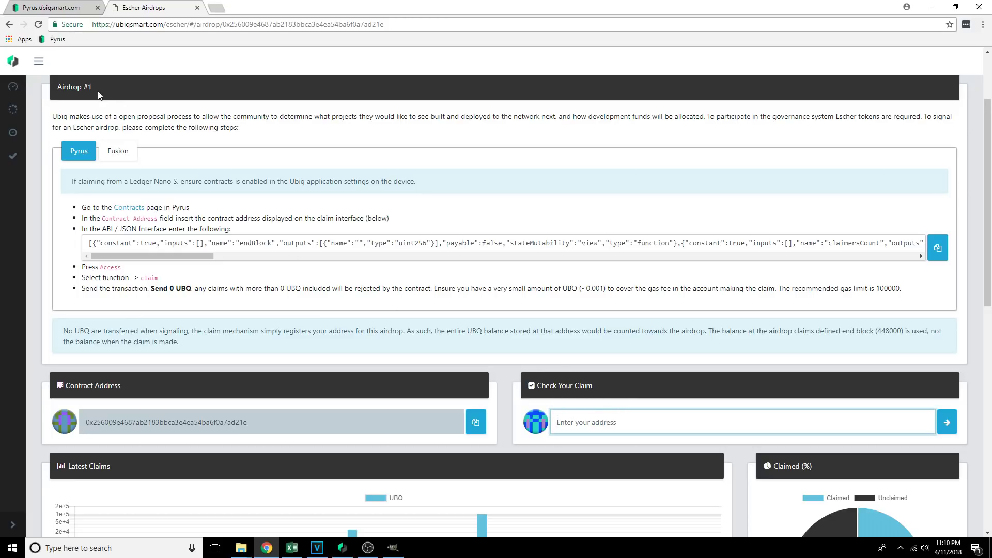
pyautogui.moveTo(13, 109)
pyautogui.click(72, 138)
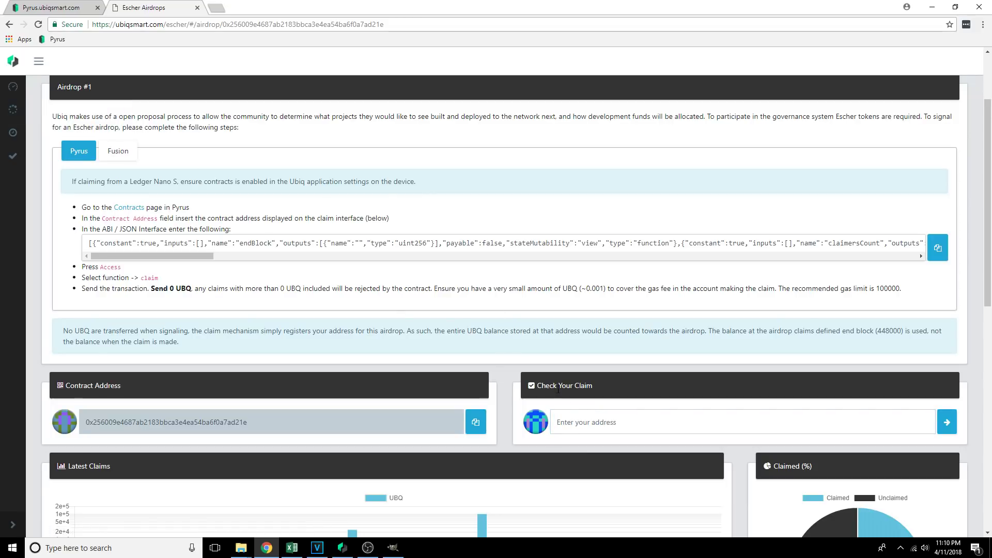
pyautogui.scroll(2, 585, 423)
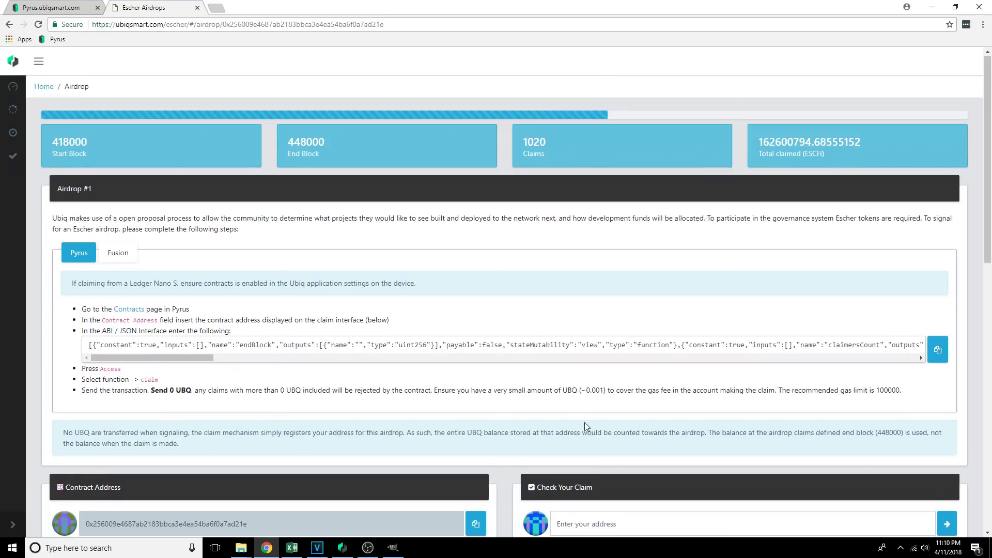
pyautogui.scroll(-2, 598, 497)
# Step: Check the claim for '0x' plus the pasted keystore address, then return to Pyrus
pyautogui.click(577, 422)
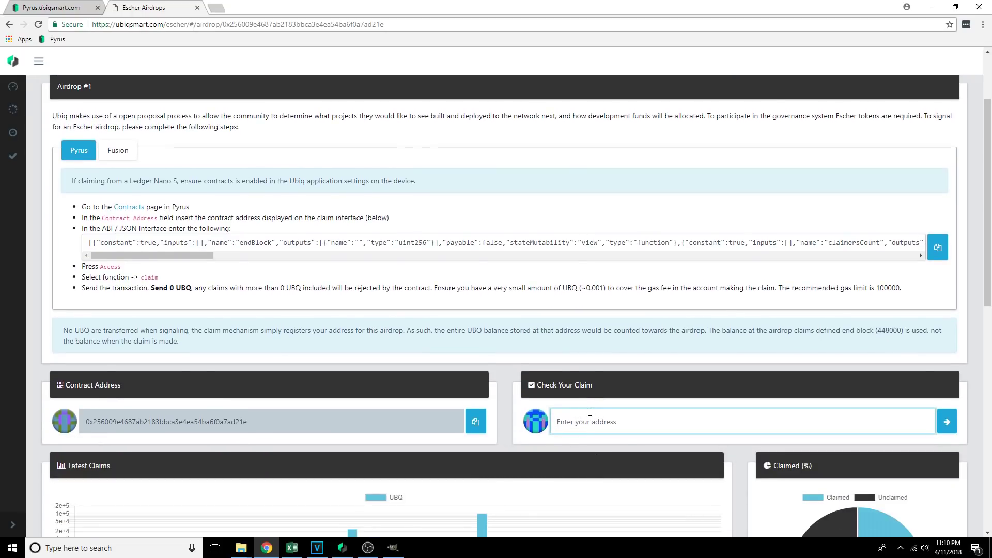
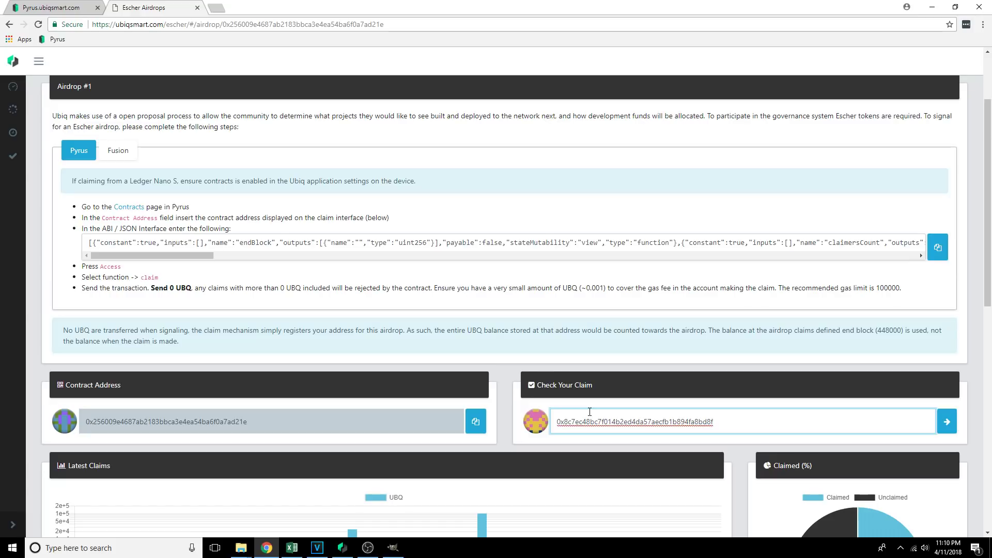
pyautogui.click(948, 425)
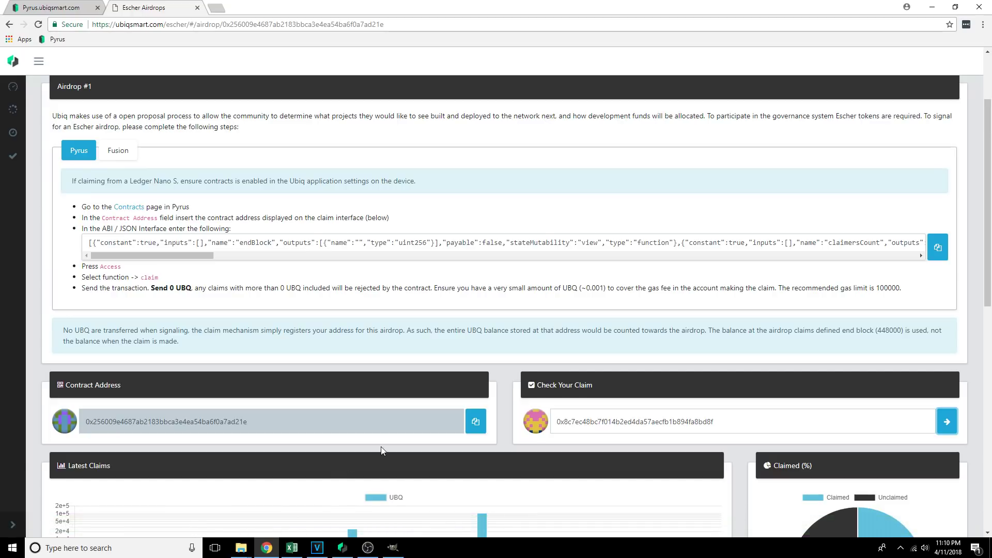
pyautogui.click(51, 11)
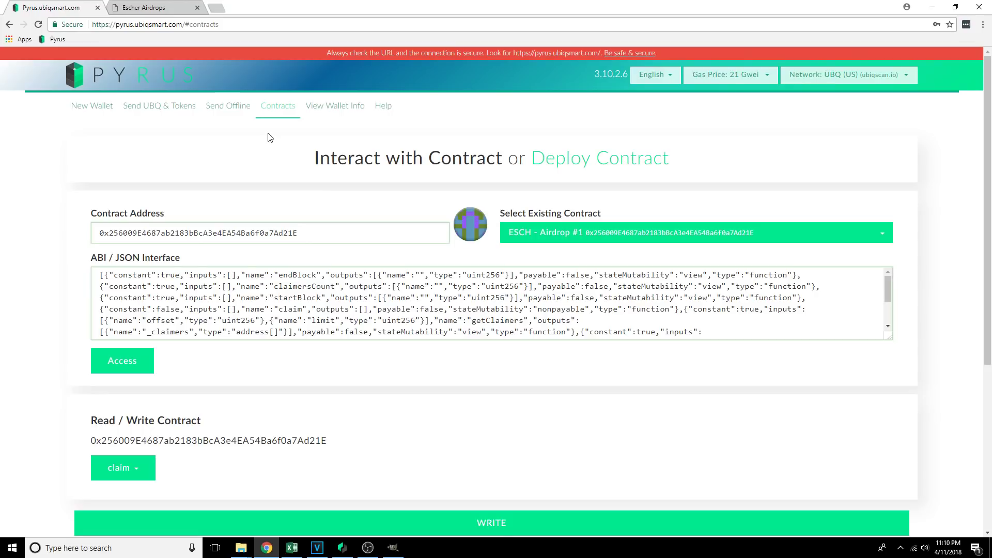
pyautogui.click(326, 109)
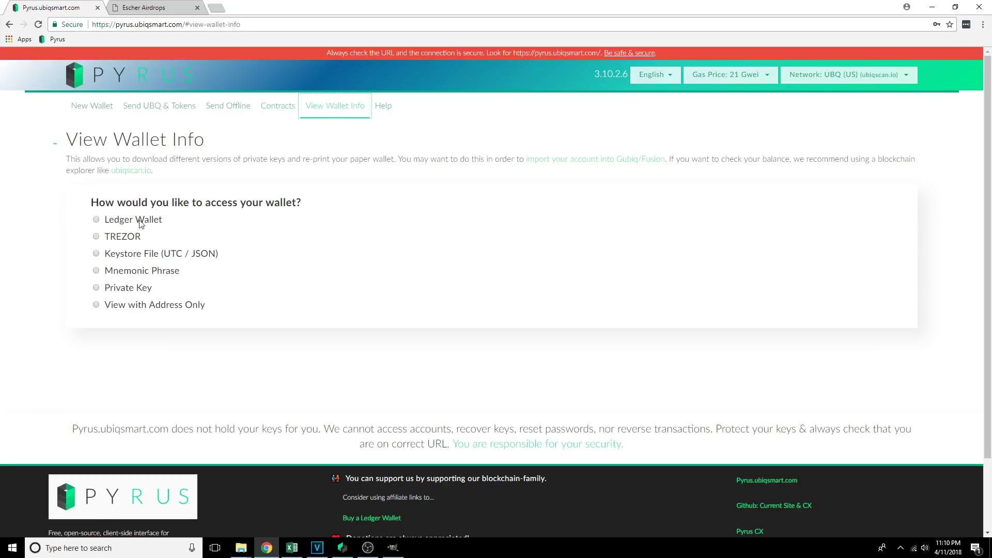
# Step: On View Wallet Info, choose Keystore File (UTC / JSON) and load the UTC keystore file
pyautogui.click(96, 253)
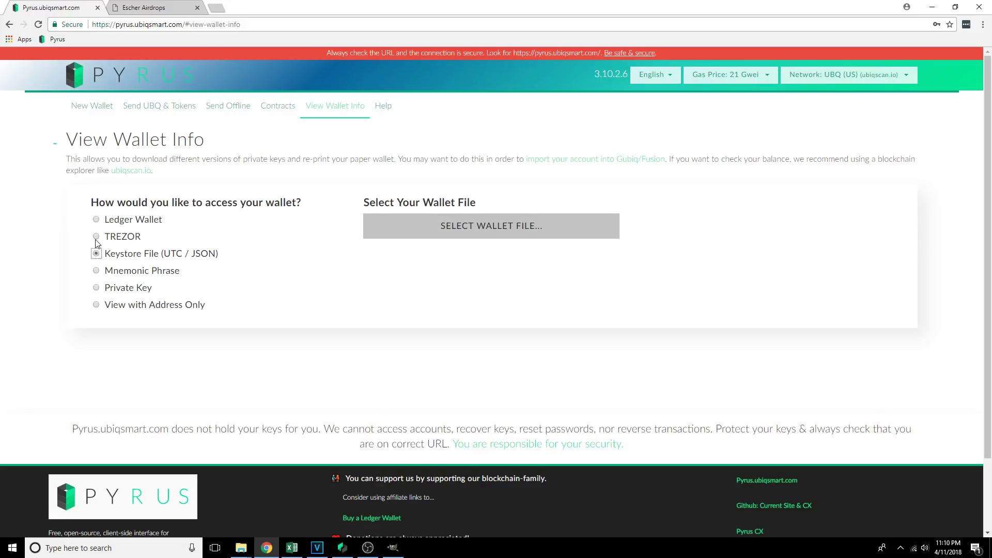
pyautogui.click(96, 237)
pyautogui.click(96, 219)
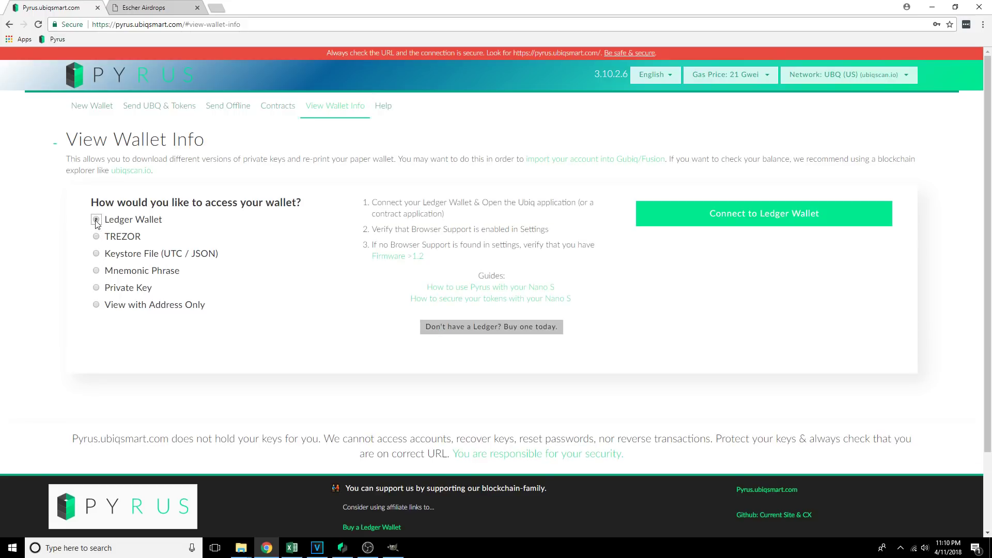
pyautogui.click(97, 254)
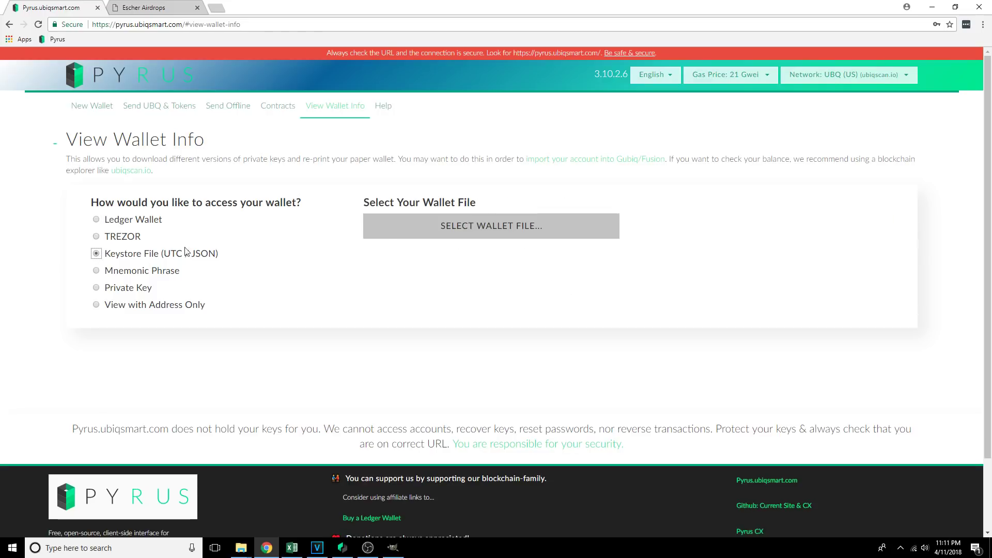
pyautogui.click(466, 235)
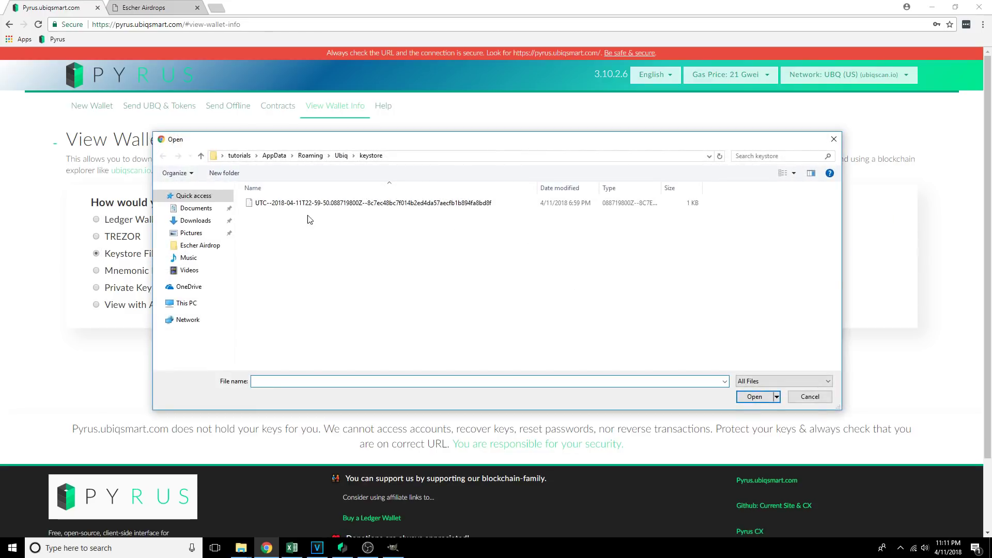
pyautogui.click(289, 203)
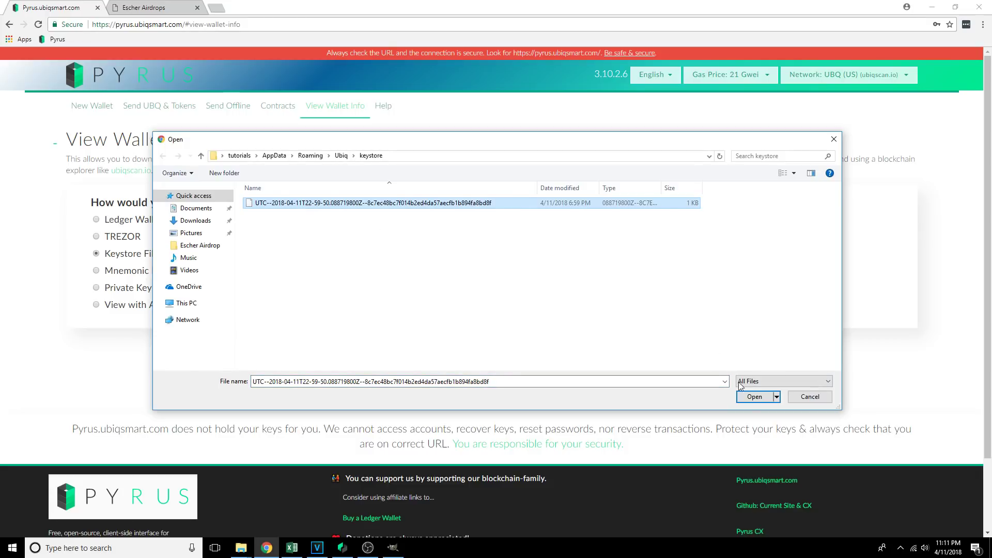
pyautogui.click(753, 397)
pyautogui.click(410, 272)
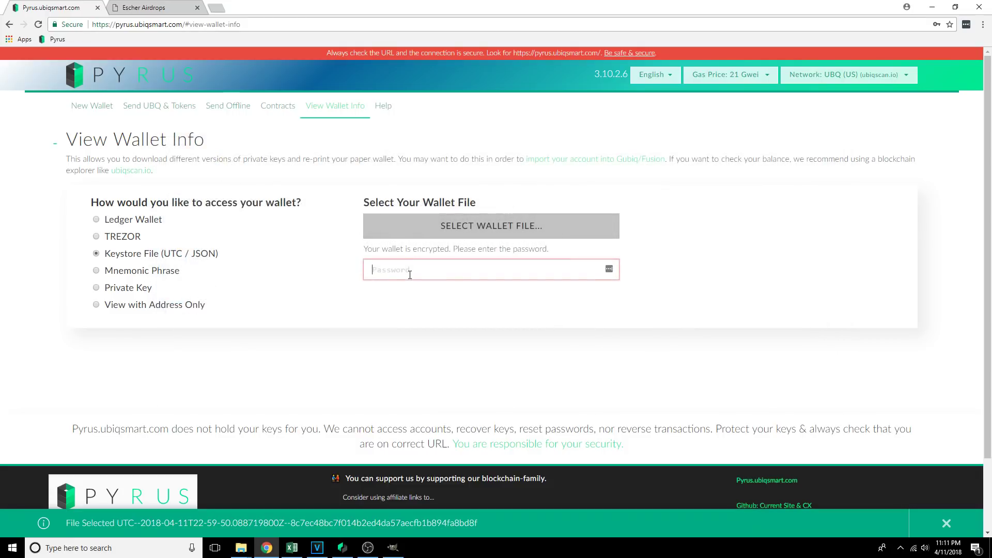
# Step: Unlock the wallet to show its 87.996 UBQ balance and copy its account address
pyautogui.write('•')
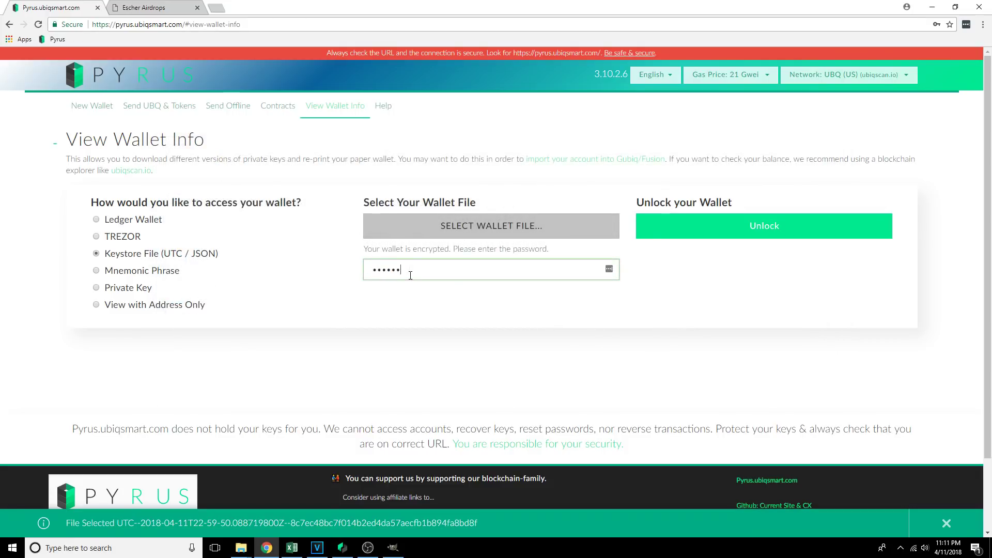
pyautogui.click(727, 235)
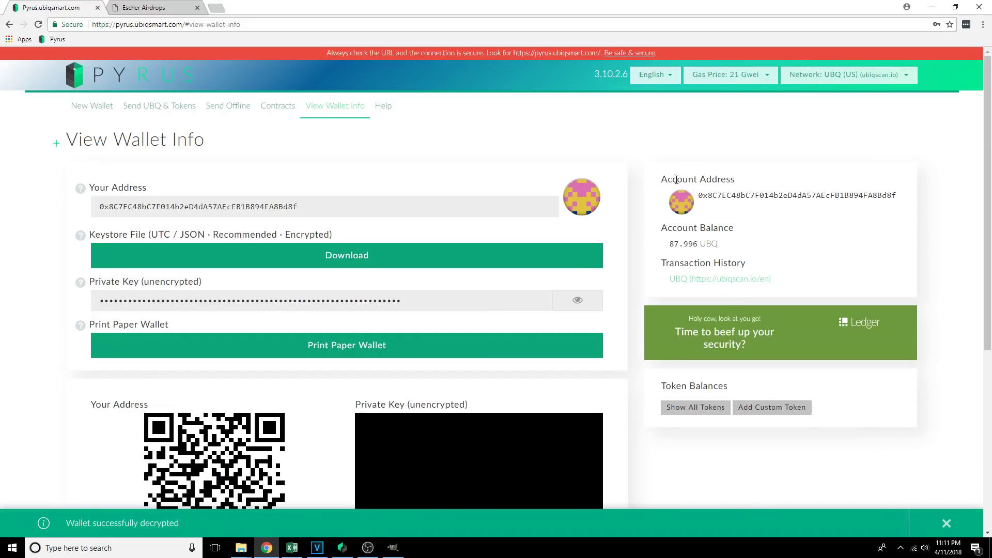
pyautogui.moveTo(900, 200); pyautogui.dragTo(698, 197)
pyautogui.hotkey('ctrl', 'c')
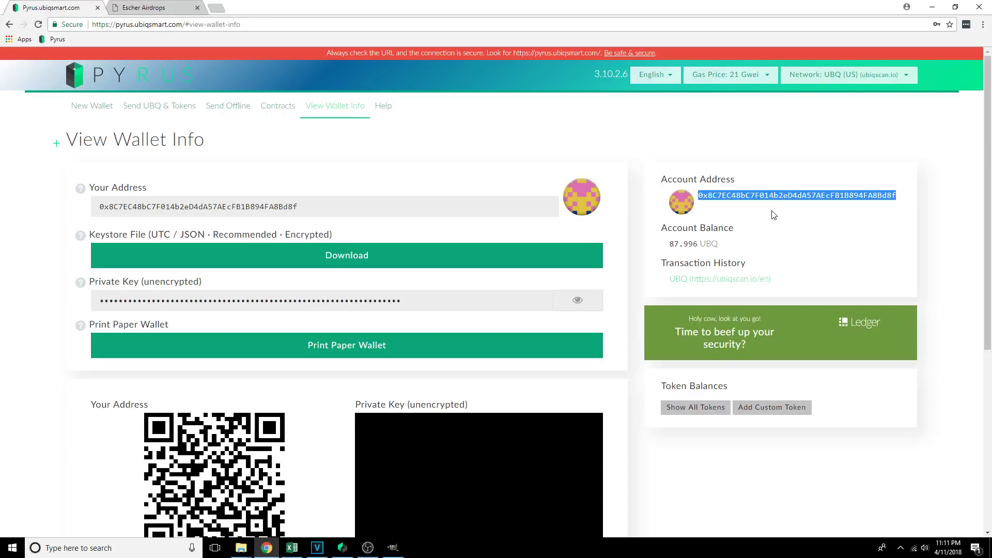
pyautogui.click(151, 15)
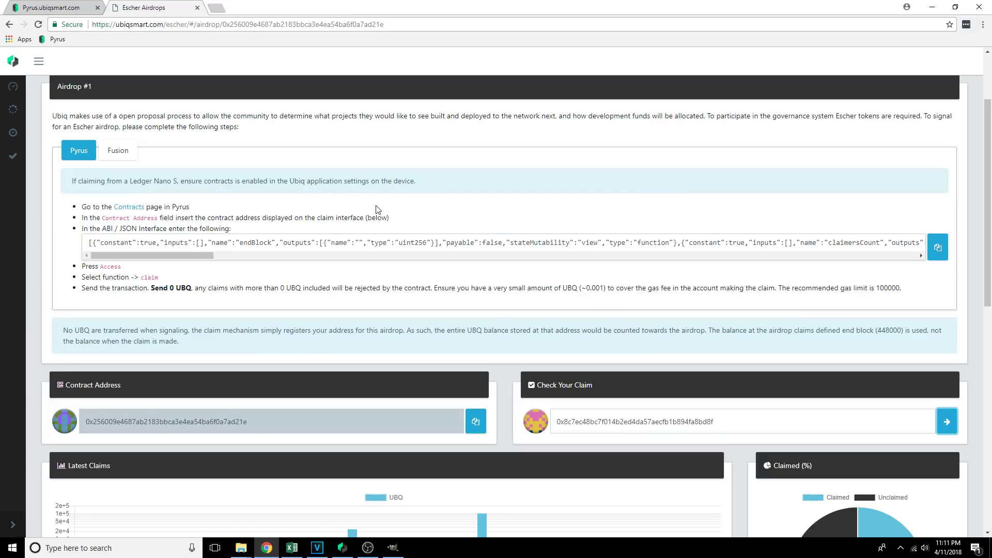
# Step: Replace the old Check Your Claim address with the copied wallet address and confirm the claim received
pyautogui.moveTo(729, 420); pyautogui.dragTo(556, 416)
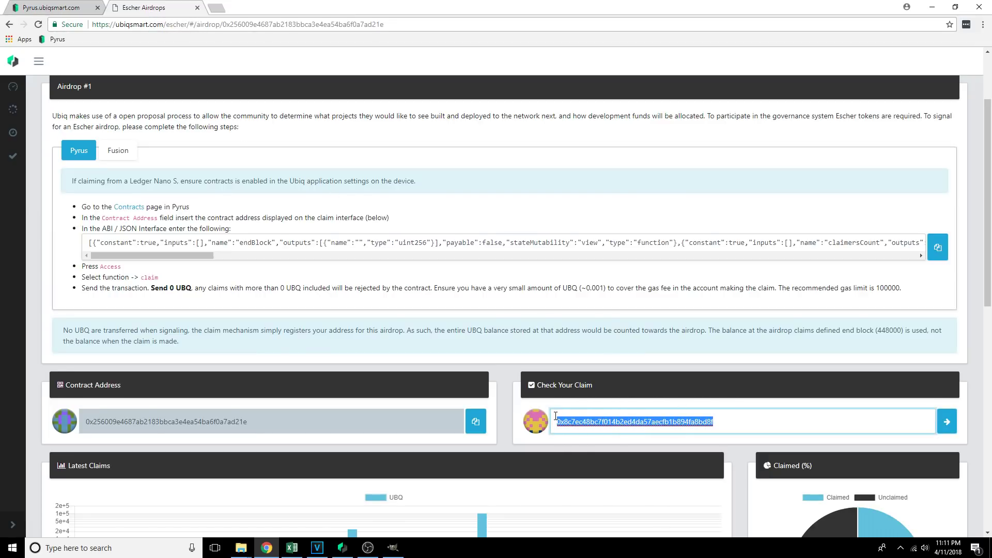
pyautogui.press('BackSpace')
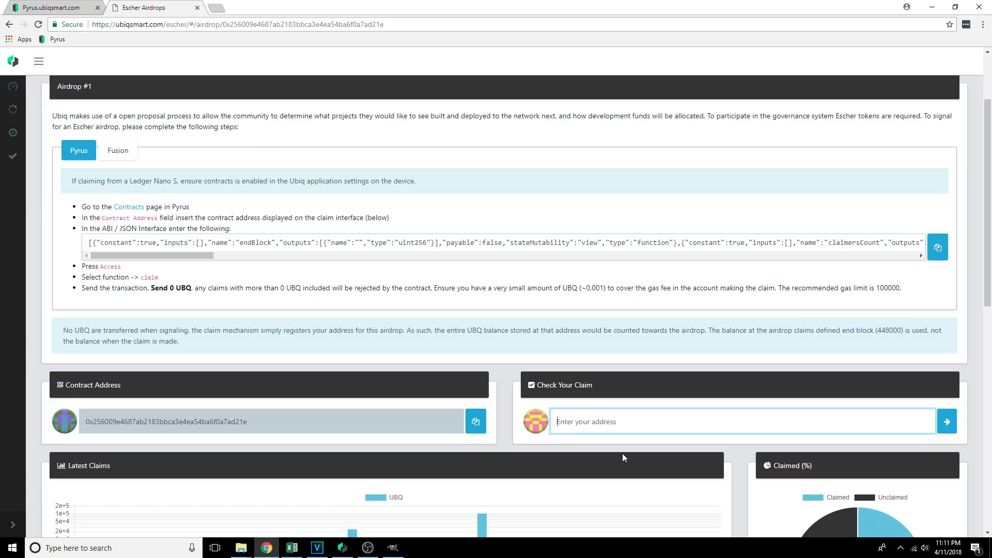
pyautogui.hotkey('ctrl', 'v')
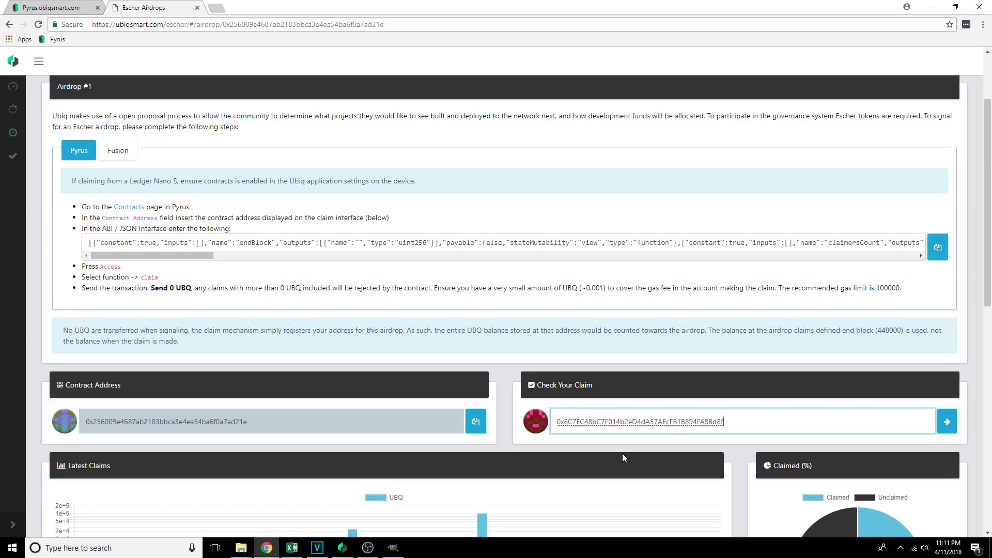
pyautogui.click(948, 425)
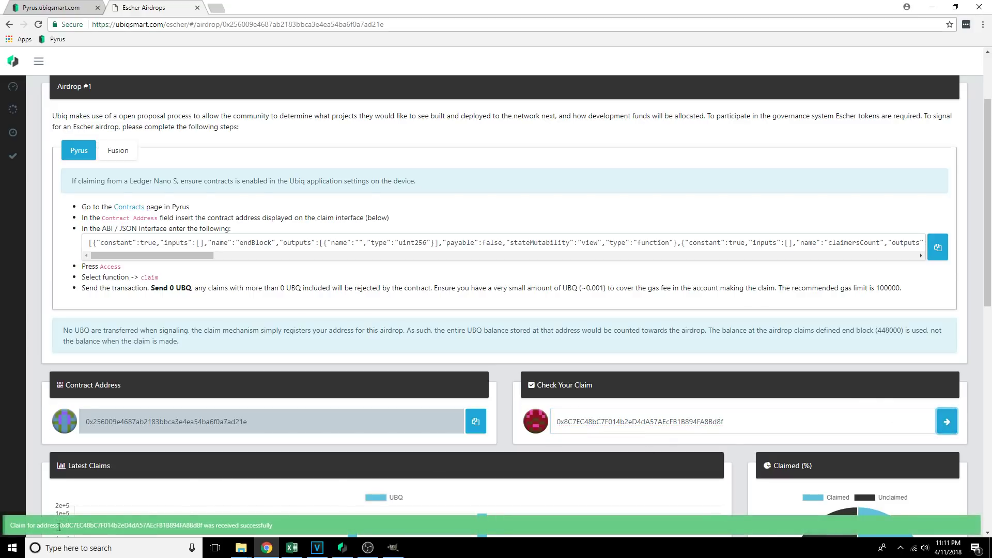
pyautogui.click(273, 526)
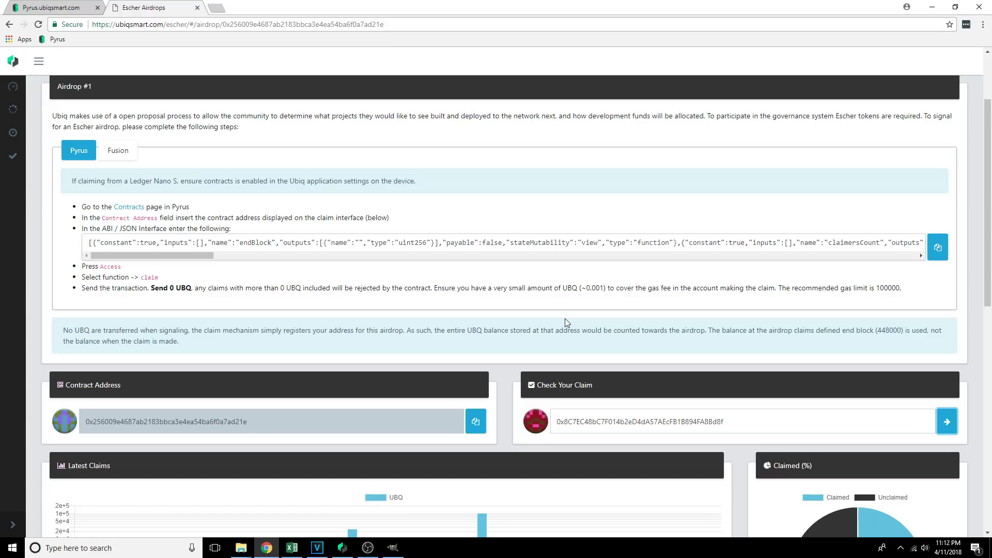
pyautogui.moveTo(724, 421); pyautogui.dragTo(549, 423)
pyautogui.scroll(2, 627, 401)
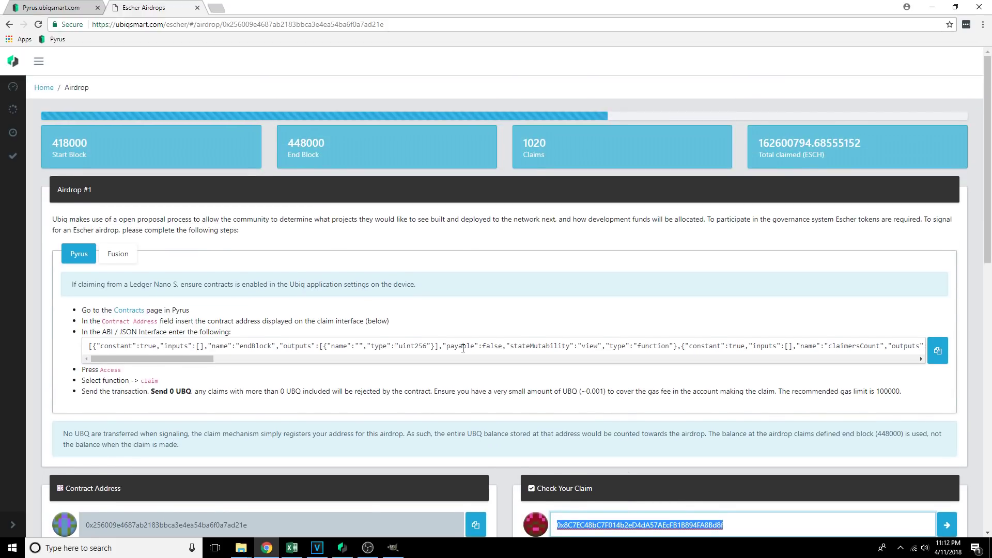
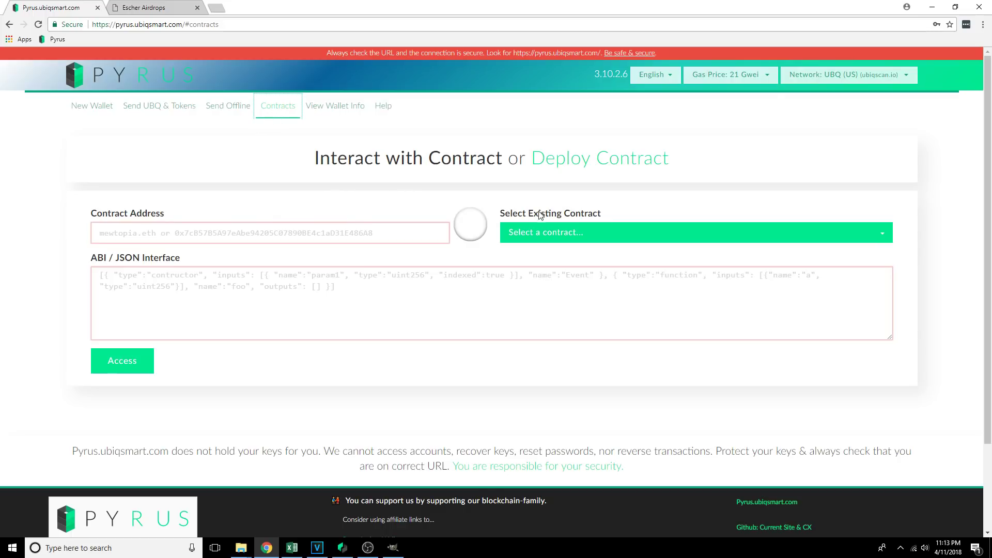
# Step: Load the ESCH - Airdrop #1 contract and select its claim function
pyautogui.click(541, 232)
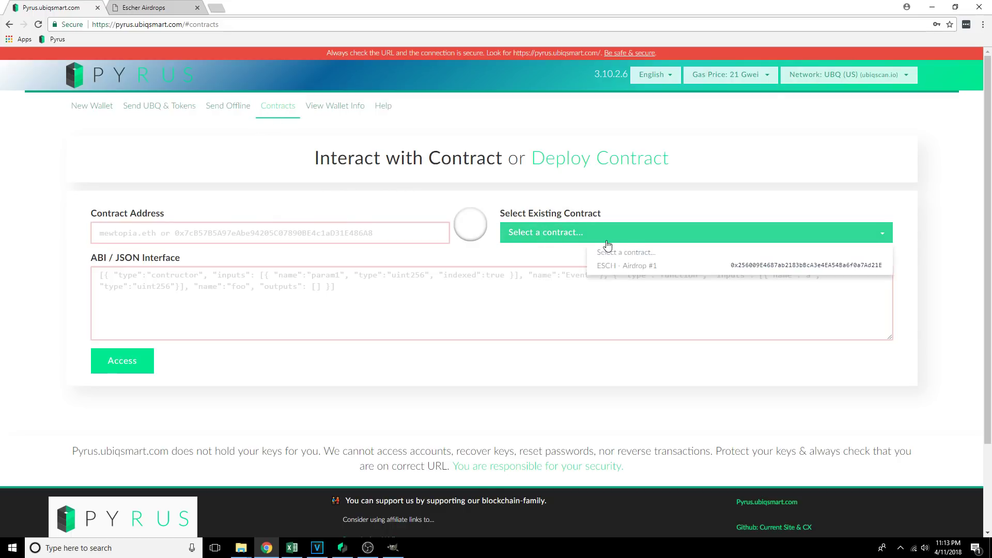
pyautogui.click(677, 271)
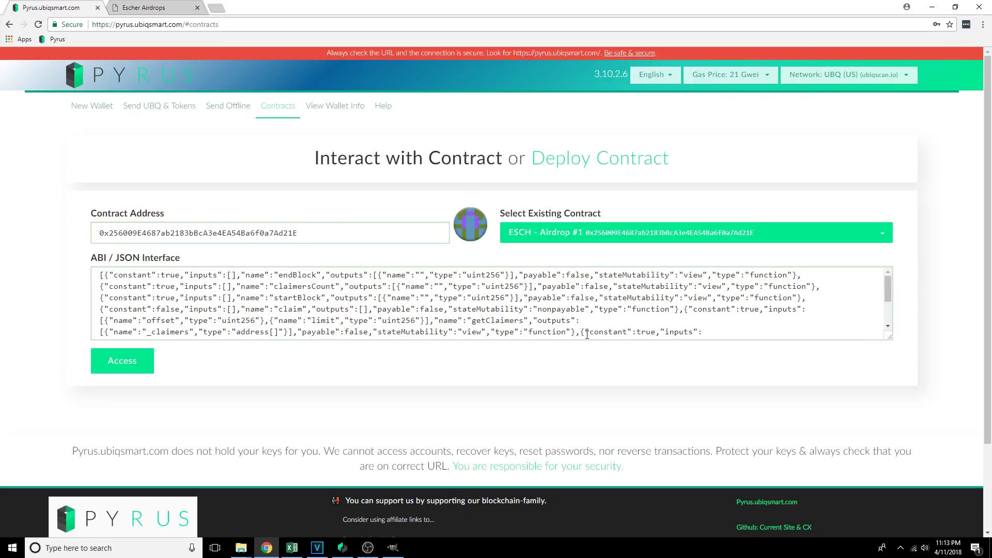
pyautogui.click(131, 364)
pyautogui.scroll(-2, 292, 356)
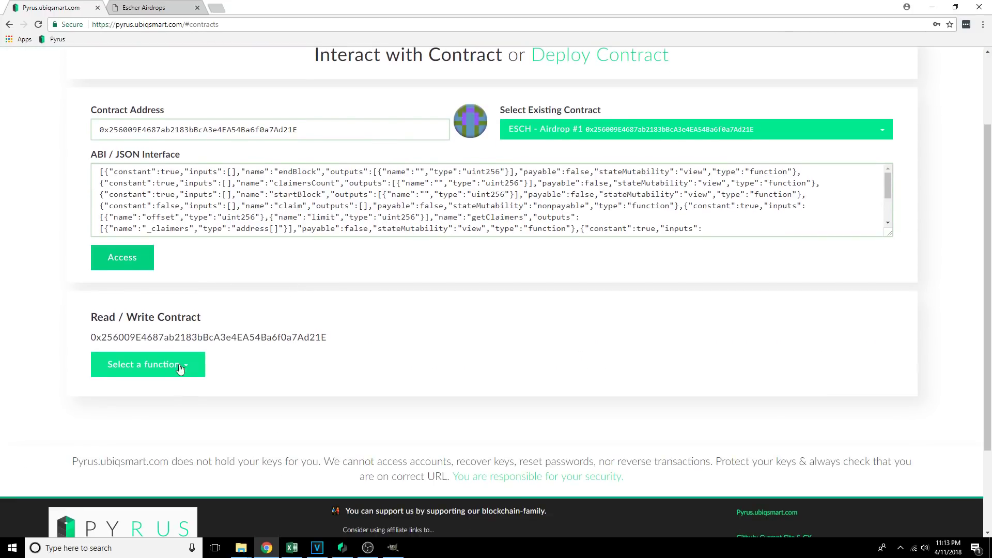
pyautogui.click(161, 372)
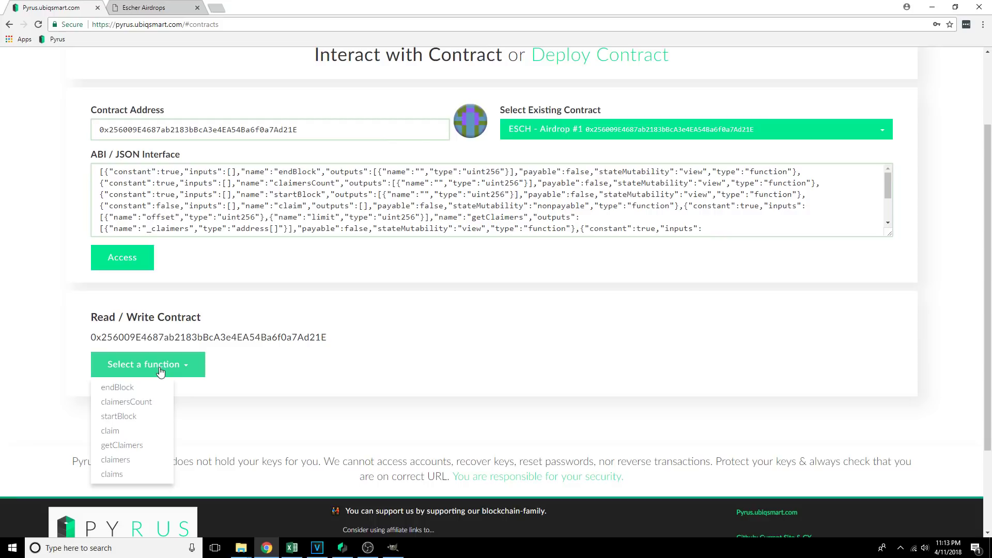
pyautogui.click(112, 432)
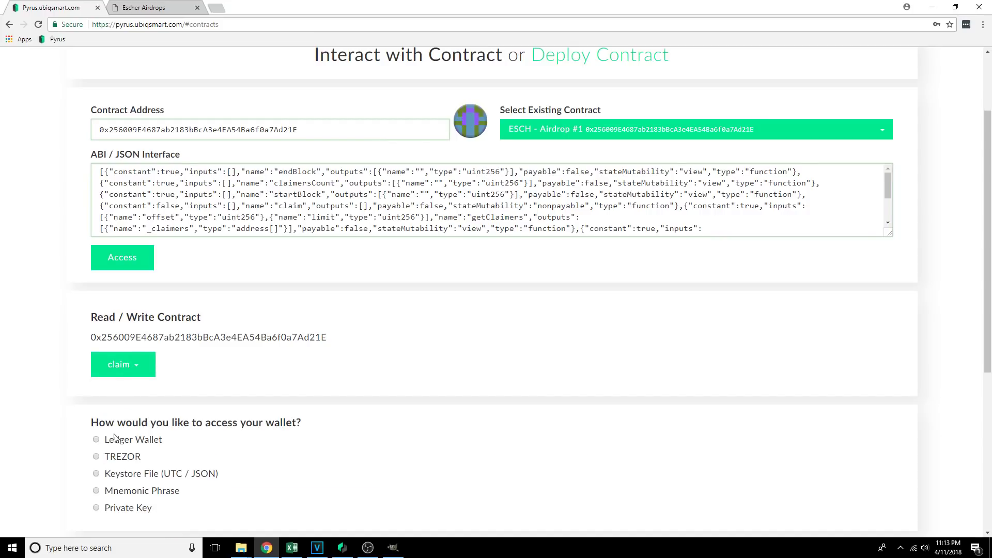
pyautogui.scroll(-4, 282, 385)
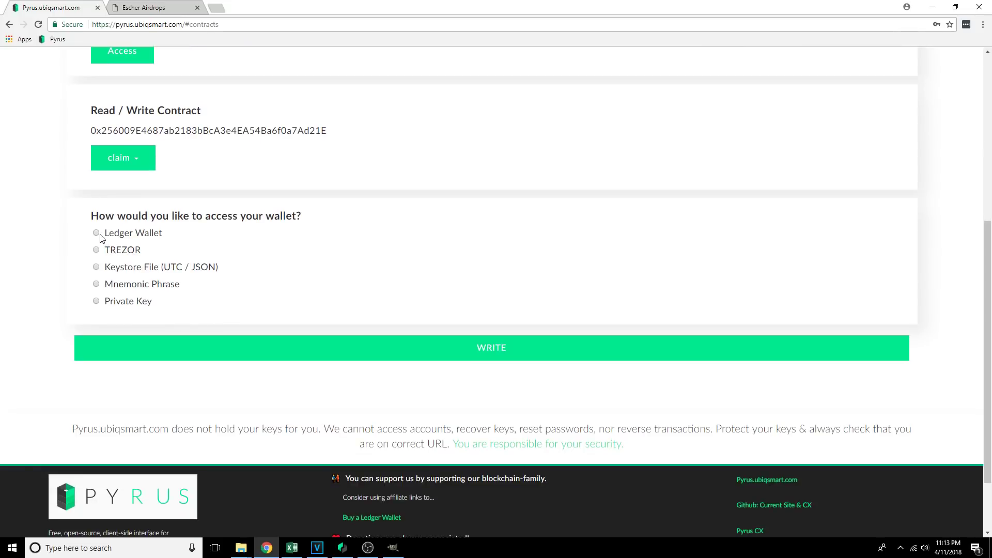
# Step: Review the Ledger and TREZOR wallet access instructions, then switch to Keystore File access
pyautogui.click(96, 234)
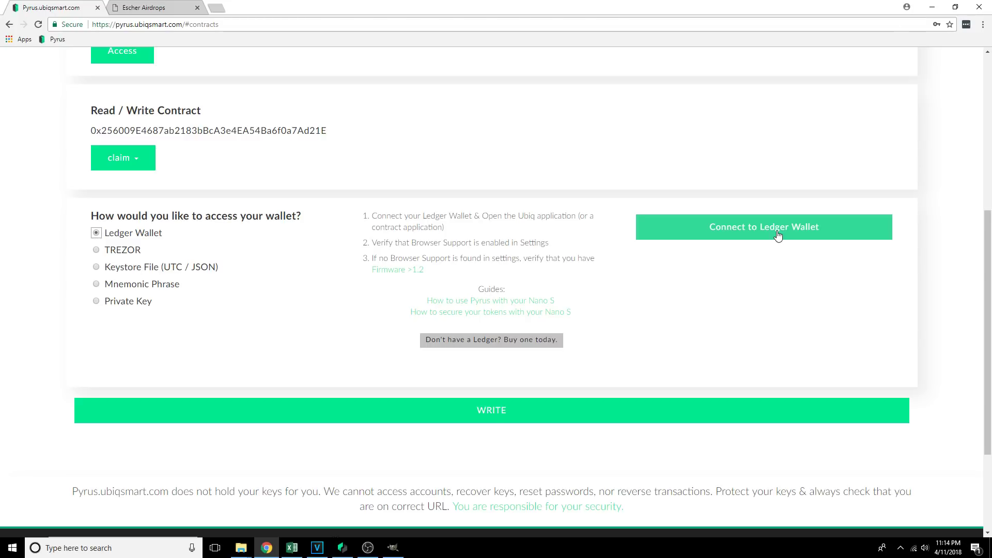
pyautogui.click(97, 251)
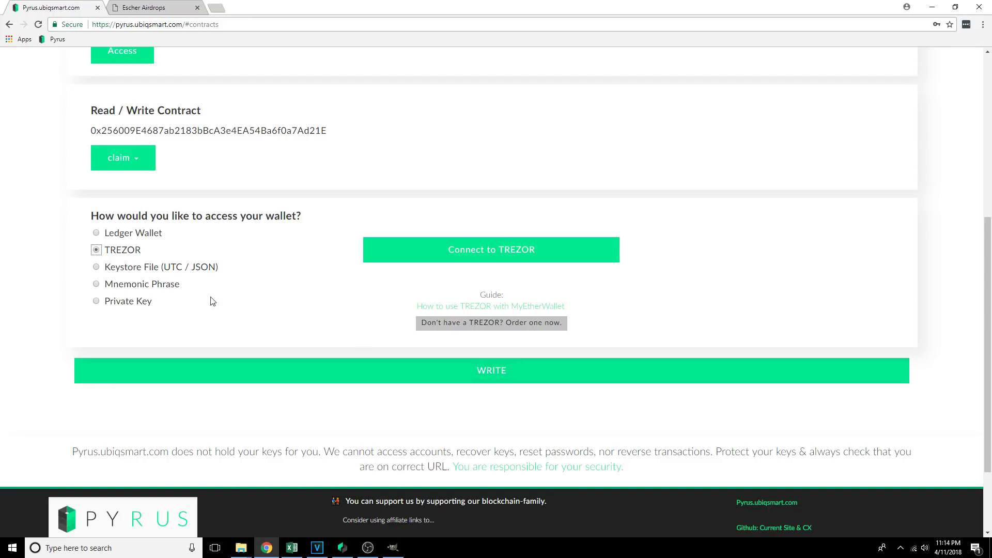
pyautogui.click(96, 267)
# Step: Unlock the wallet using the UTC keystore file and its password
pyautogui.click(457, 243)
pyautogui.click(310, 203)
pyautogui.click(755, 397)
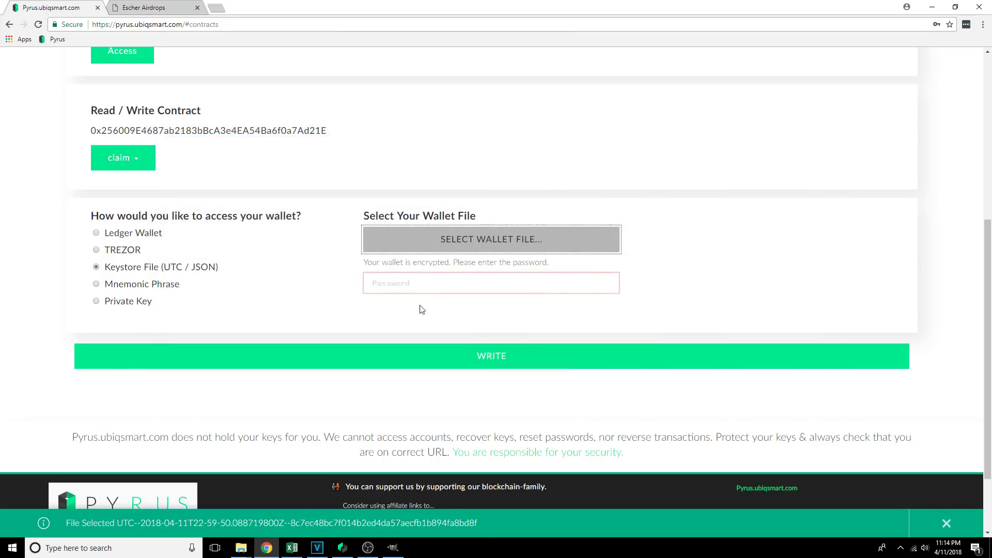
pyautogui.click(771, 250)
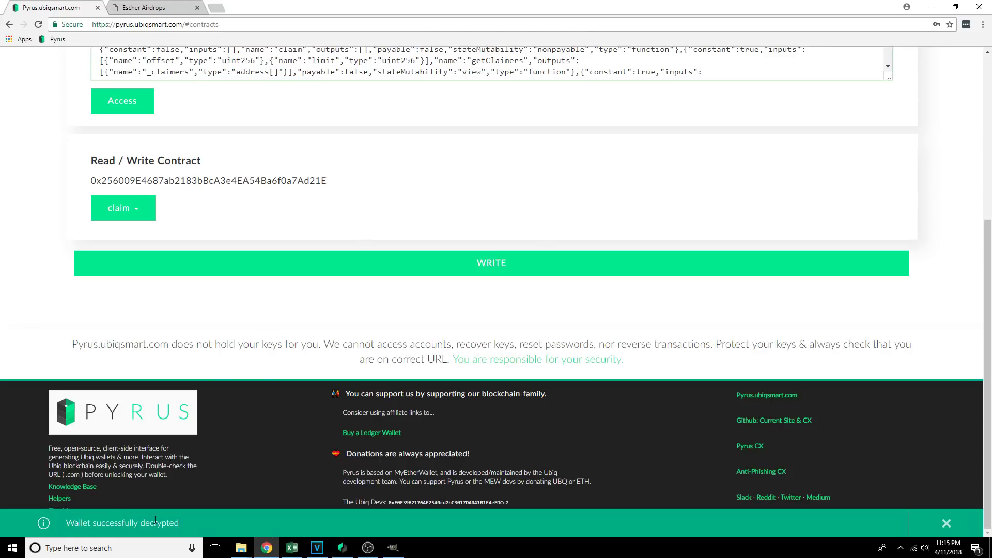
pyautogui.scroll(1, 434, 331)
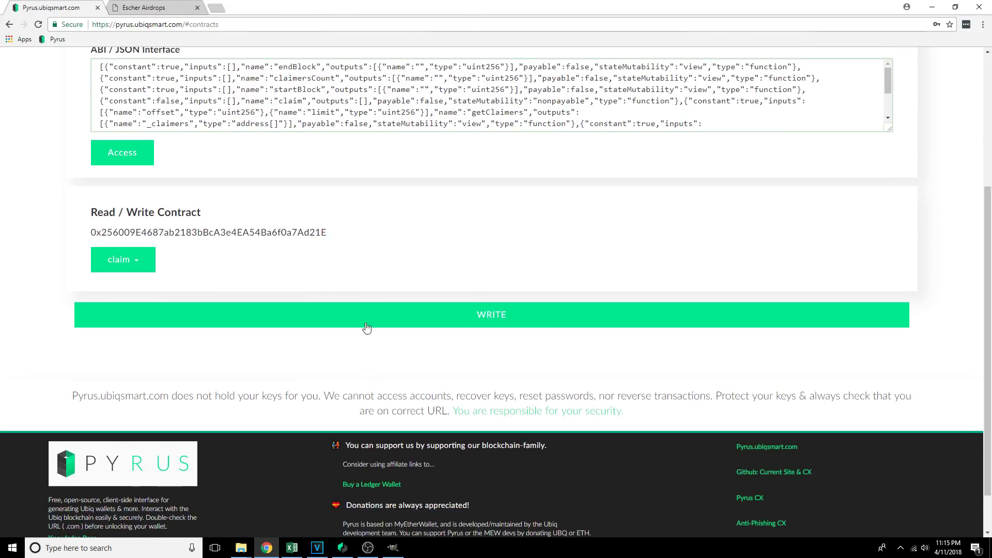
# Step: Send the claim with amount 0 UBQ and gas limit 28825, then view it on Ubiqscan
pyautogui.click(495, 321)
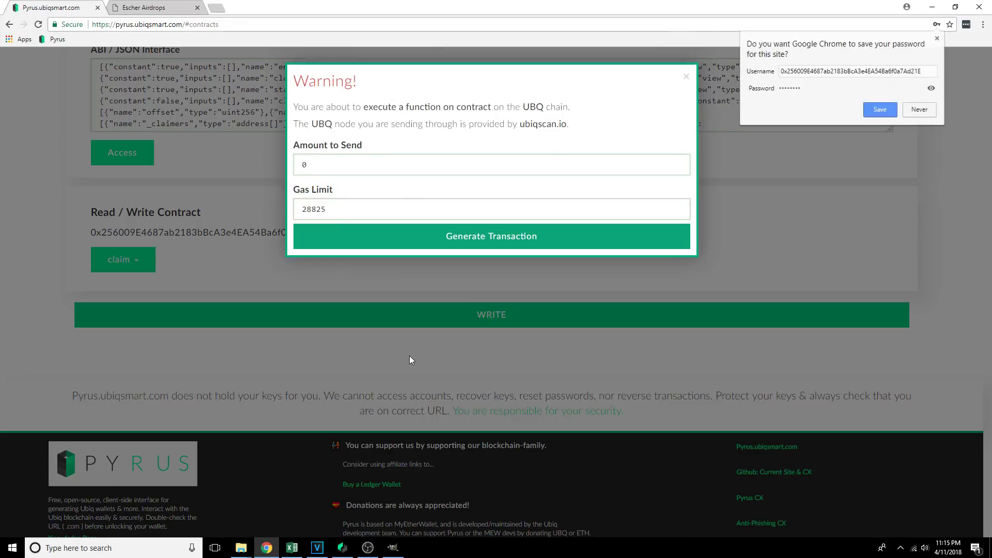
pyautogui.moveTo(317, 163); pyautogui.dragTo(300, 163)
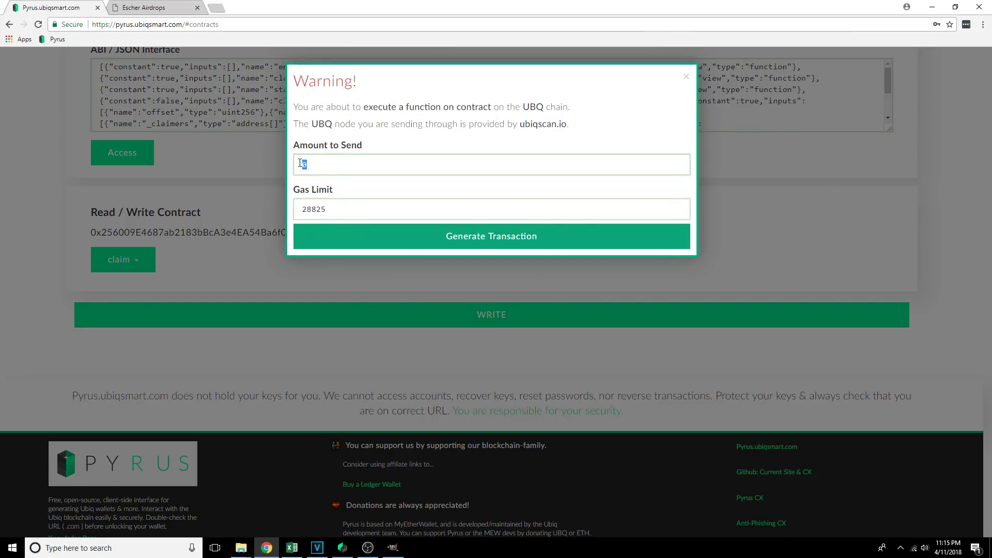
pyautogui.moveTo(346, 204); pyautogui.dragTo(293, 209)
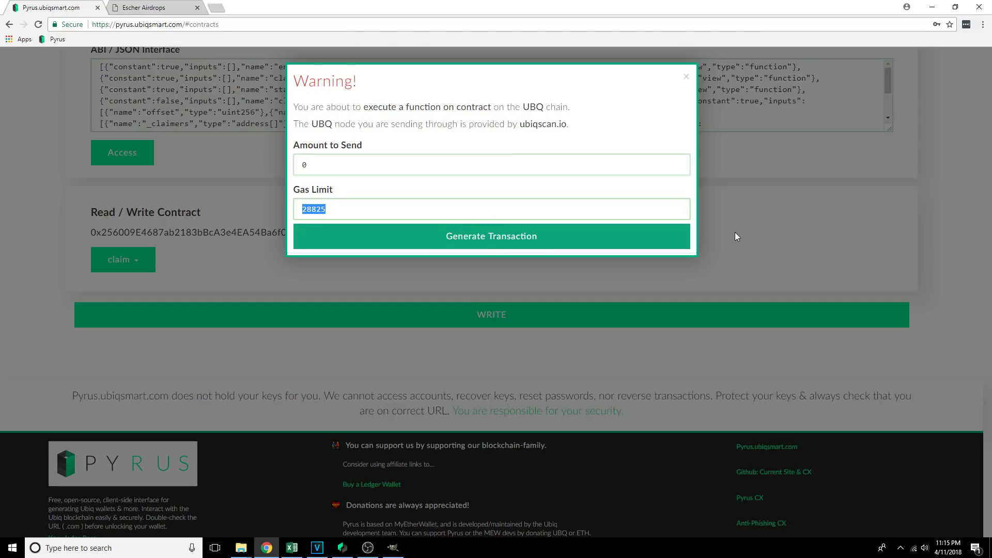
pyautogui.click(504, 237)
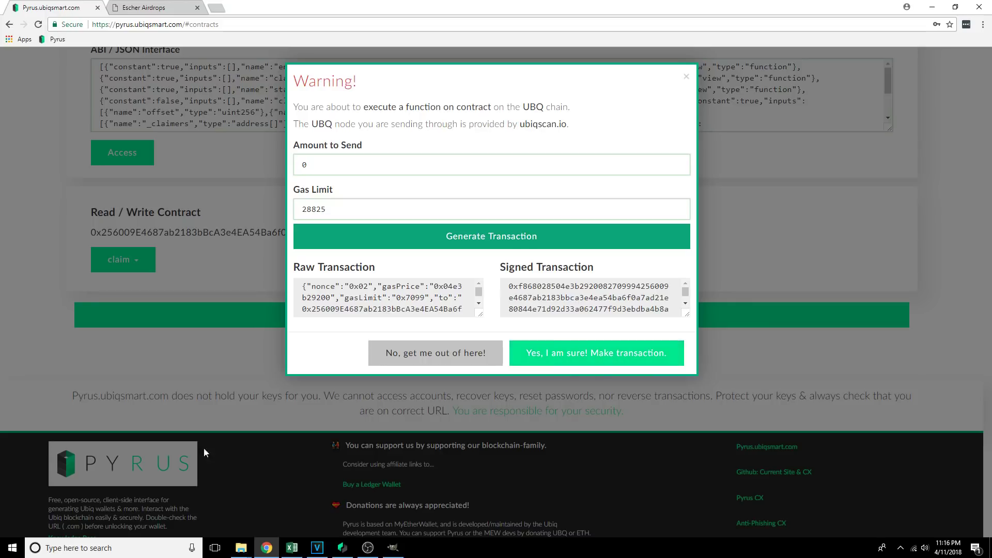
pyautogui.click(578, 357)
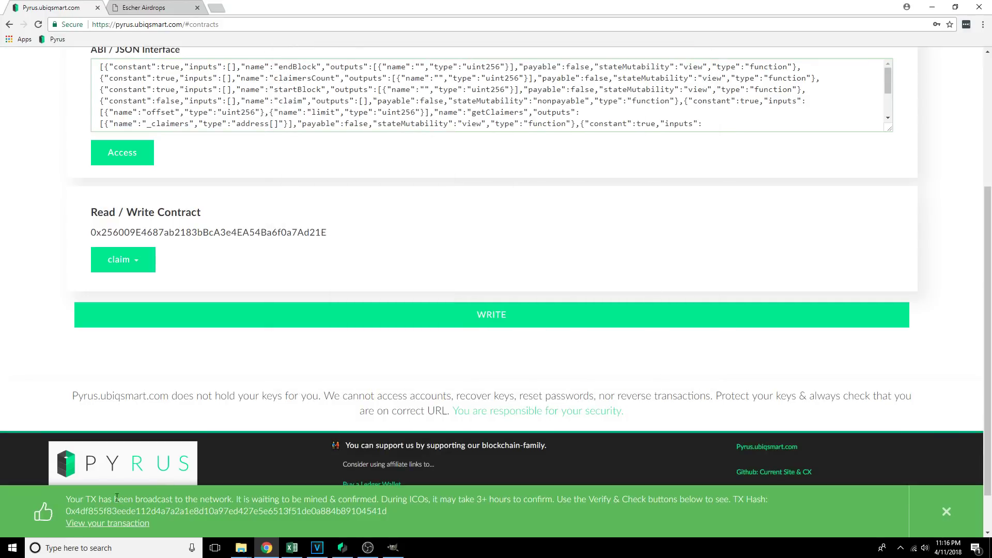
pyautogui.click(107, 523)
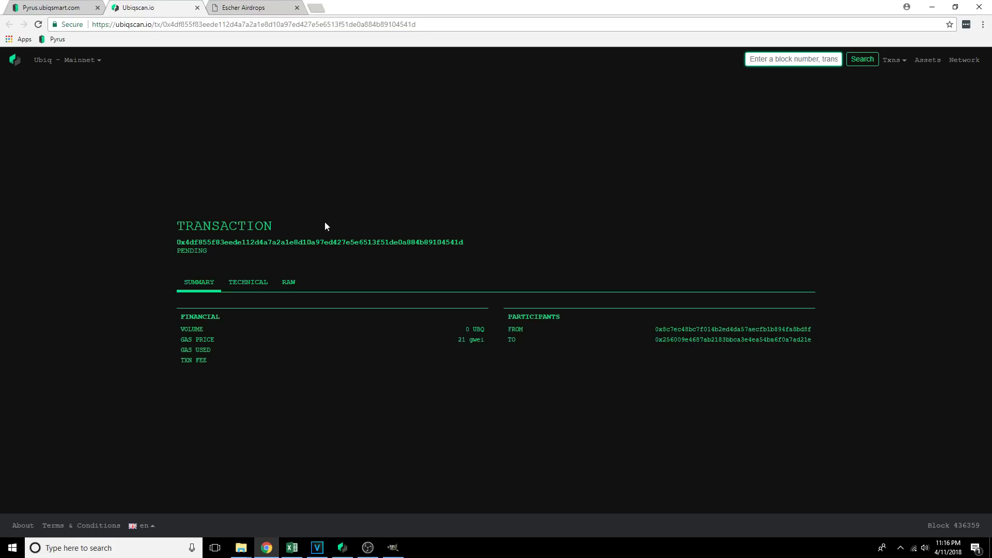
# Step: Run Check Your Claim for the wallet address on the Escher Airdrops page
pyautogui.click(236, 10)
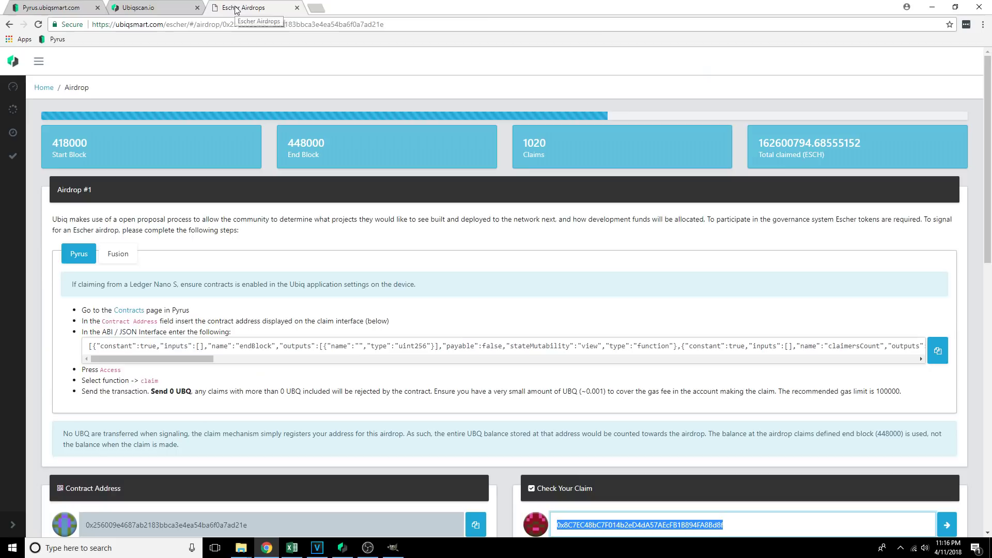
pyautogui.scroll(-2, 706, 419)
pyautogui.click(728, 421)
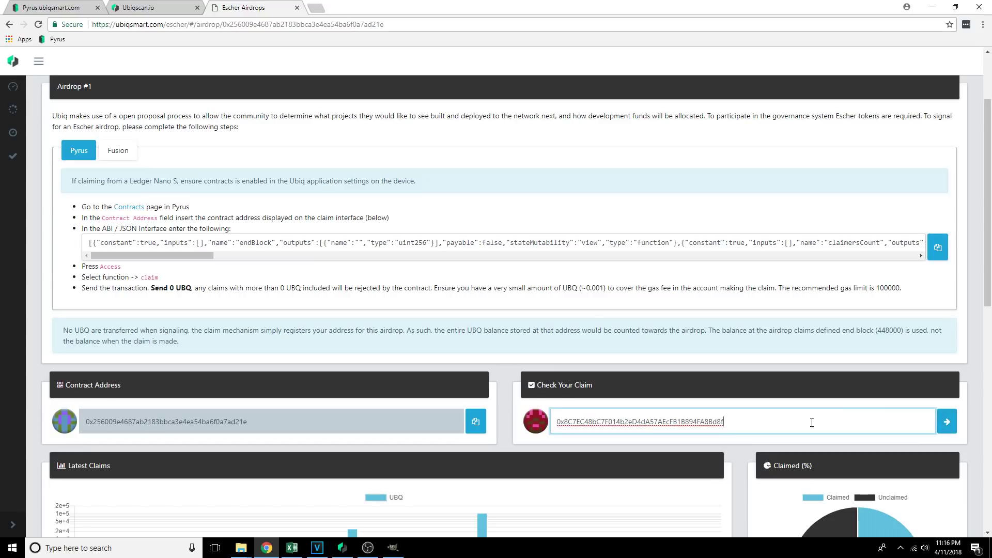
pyautogui.click(948, 422)
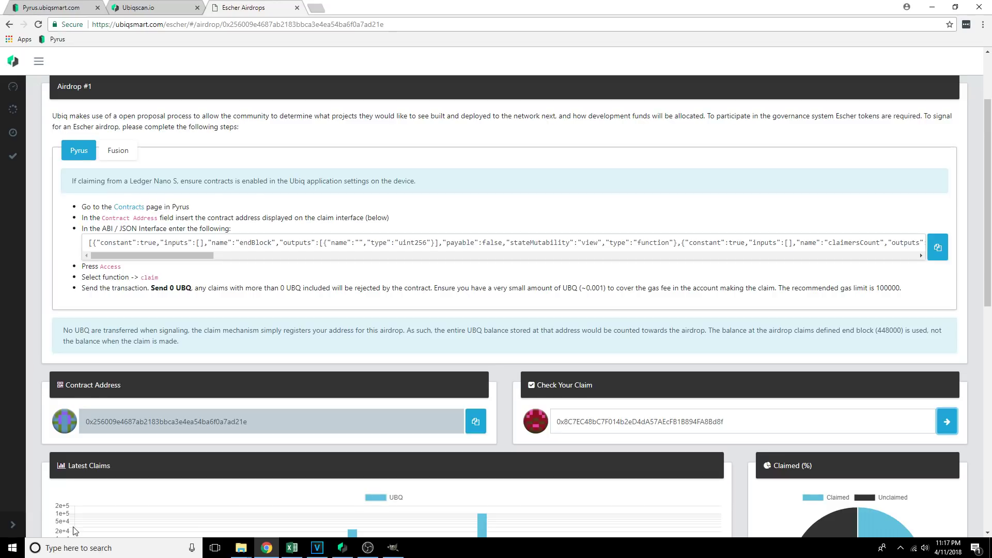
pyautogui.scroll(2, 29, 268)
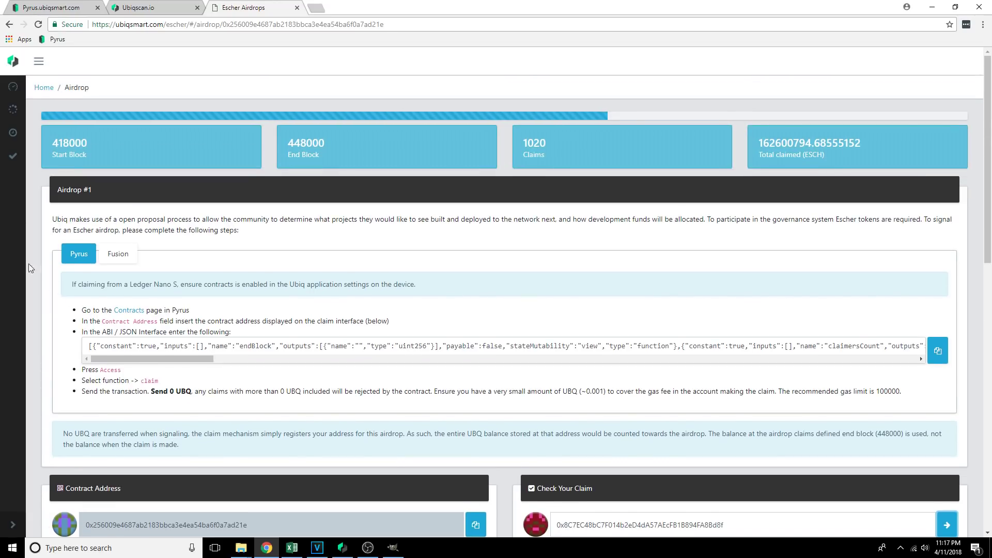